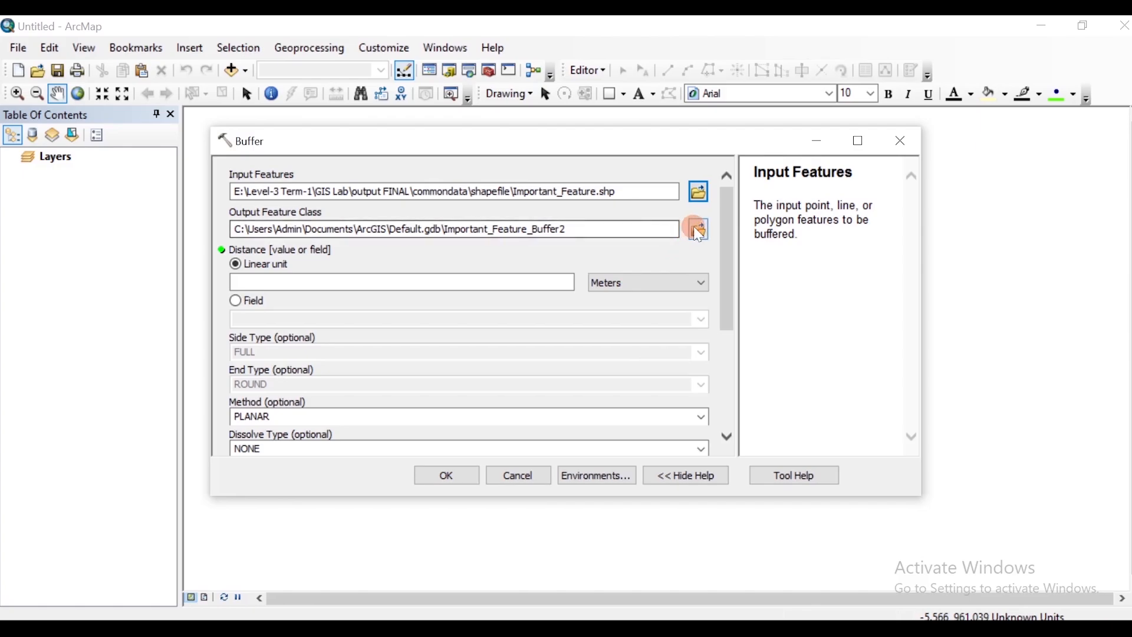
Set the buffer's output feature class to a shapefile named Buffer New in the E:\Level-3 Term-1\GIS Lab folder.
left_click(699, 230)
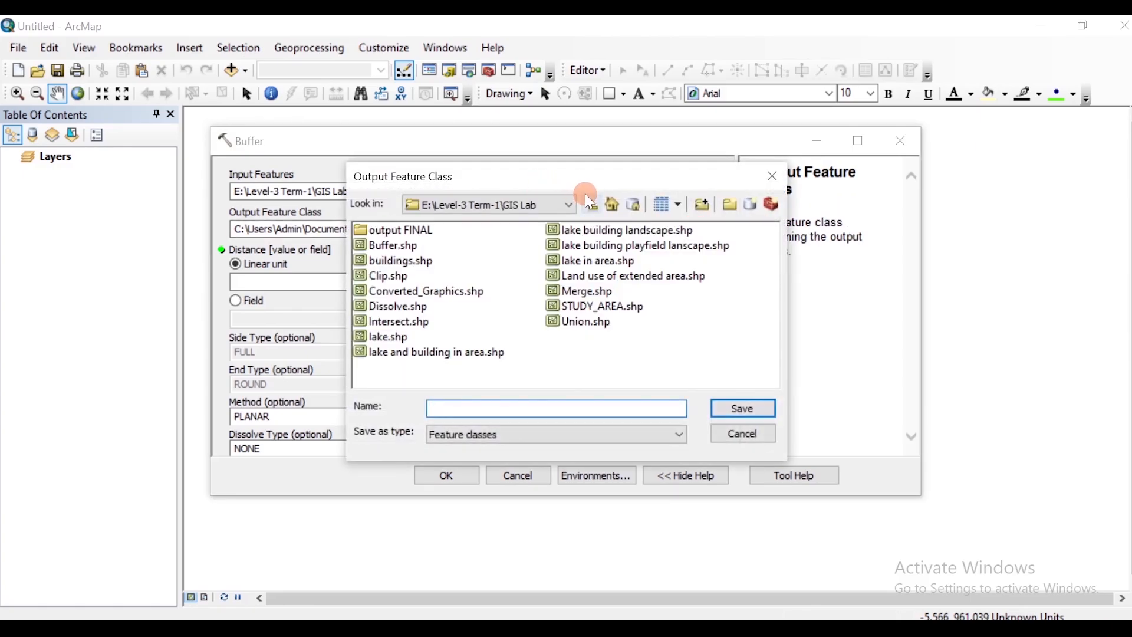
left_click(589, 201)
left_click(463, 231)
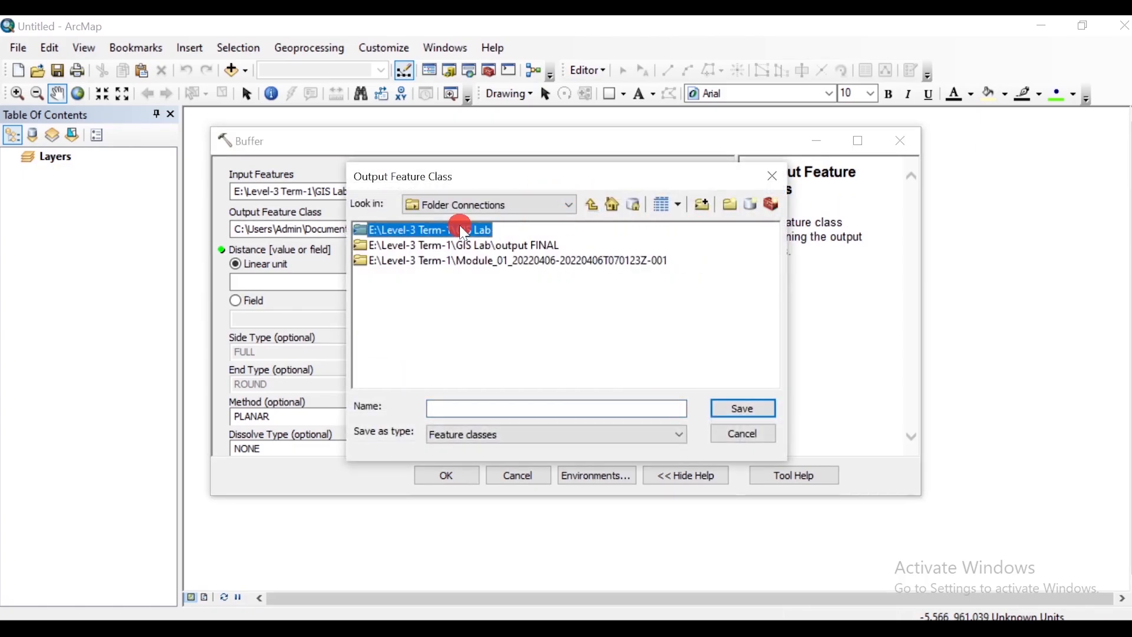
double_click(464, 231)
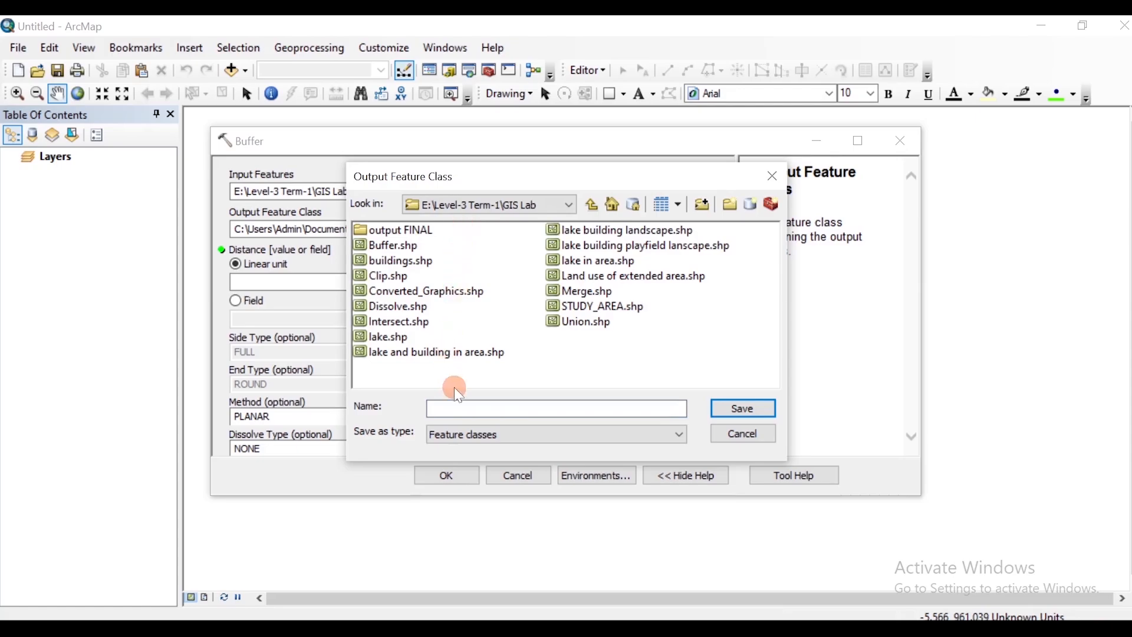
left_click(479, 410)
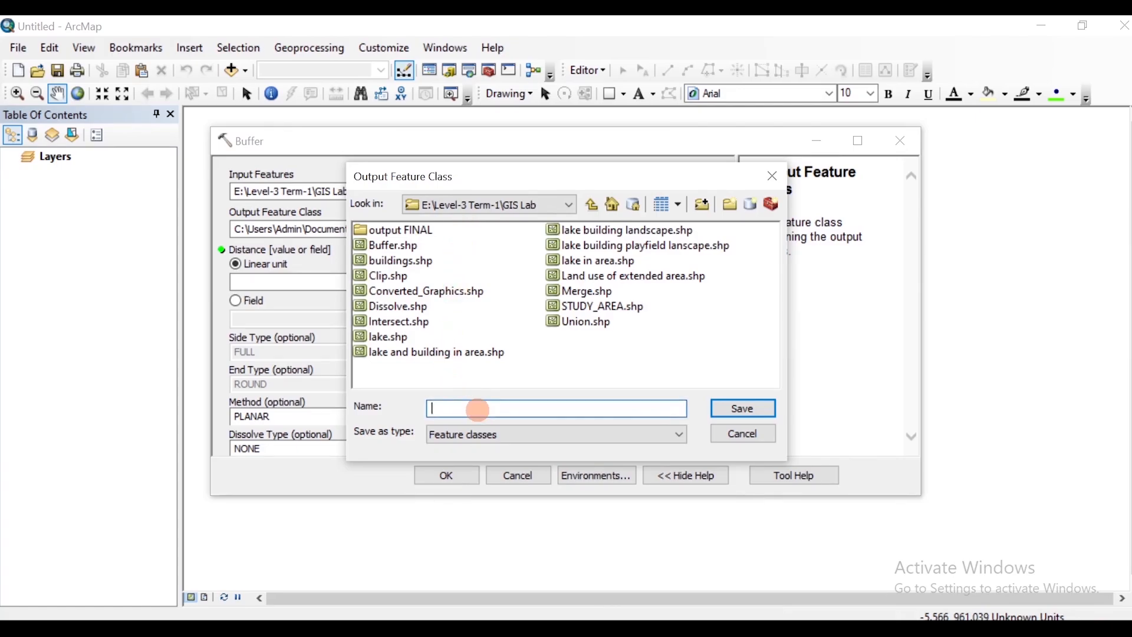
type("Buffer New")
left_click(748, 409)
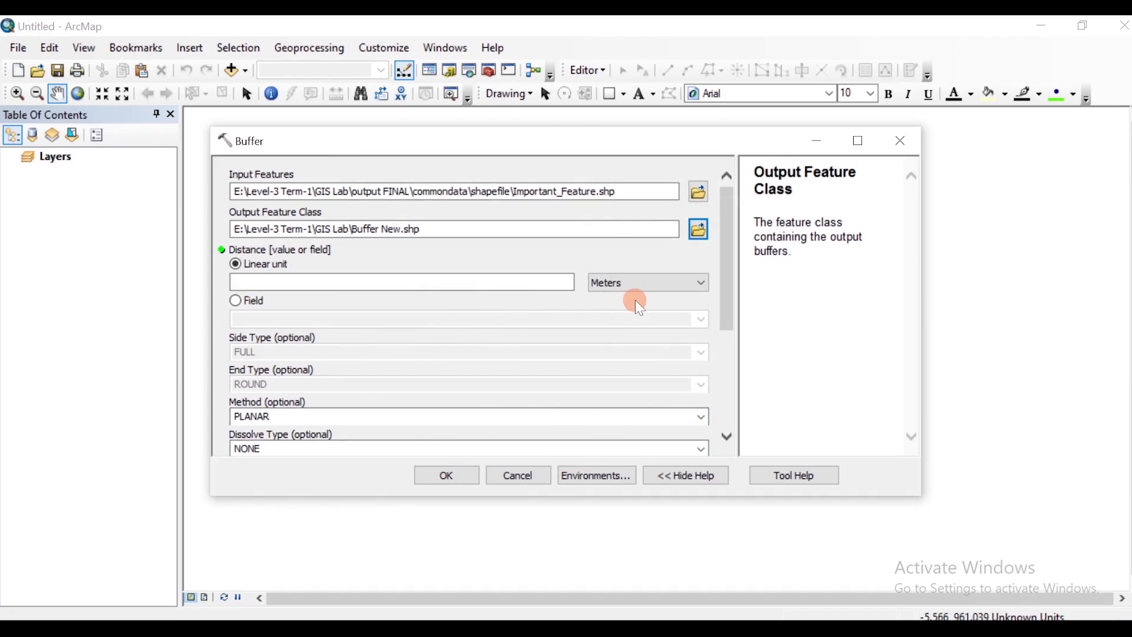
Set the linear buffer distance to 30 meters and run the Buffer tool.
left_click(666, 281)
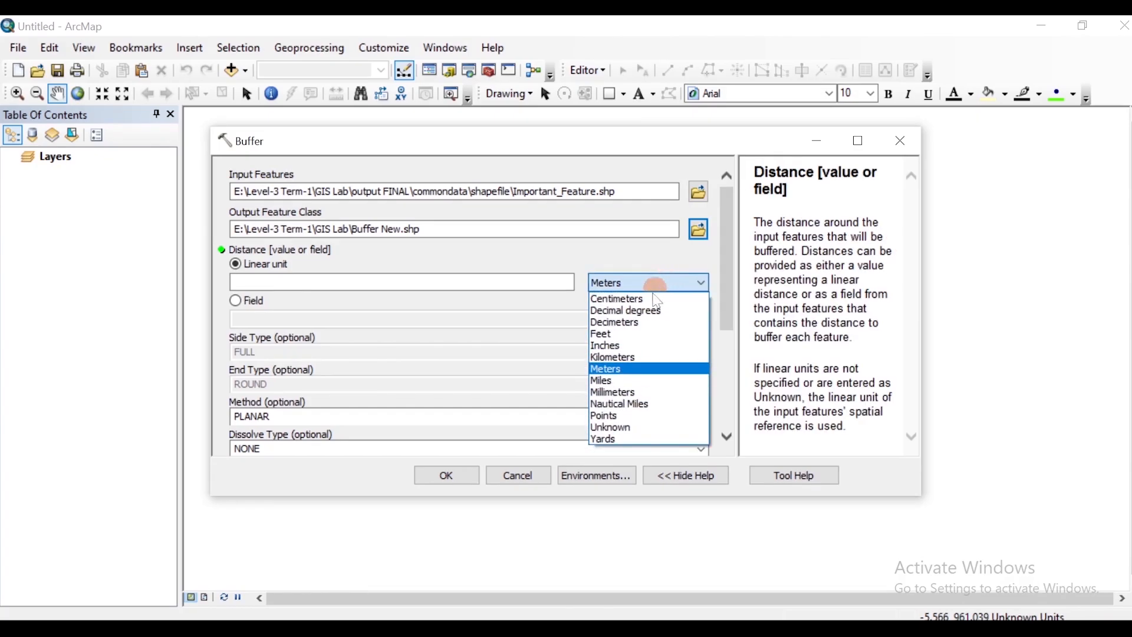
left_click(618, 371)
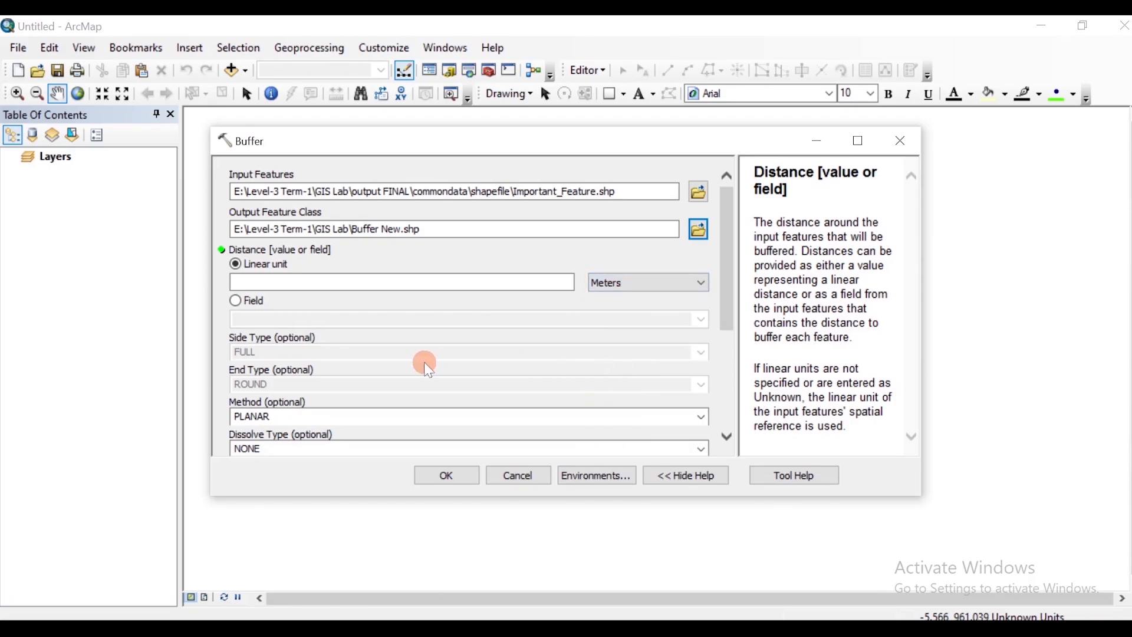
left_click(449, 285)
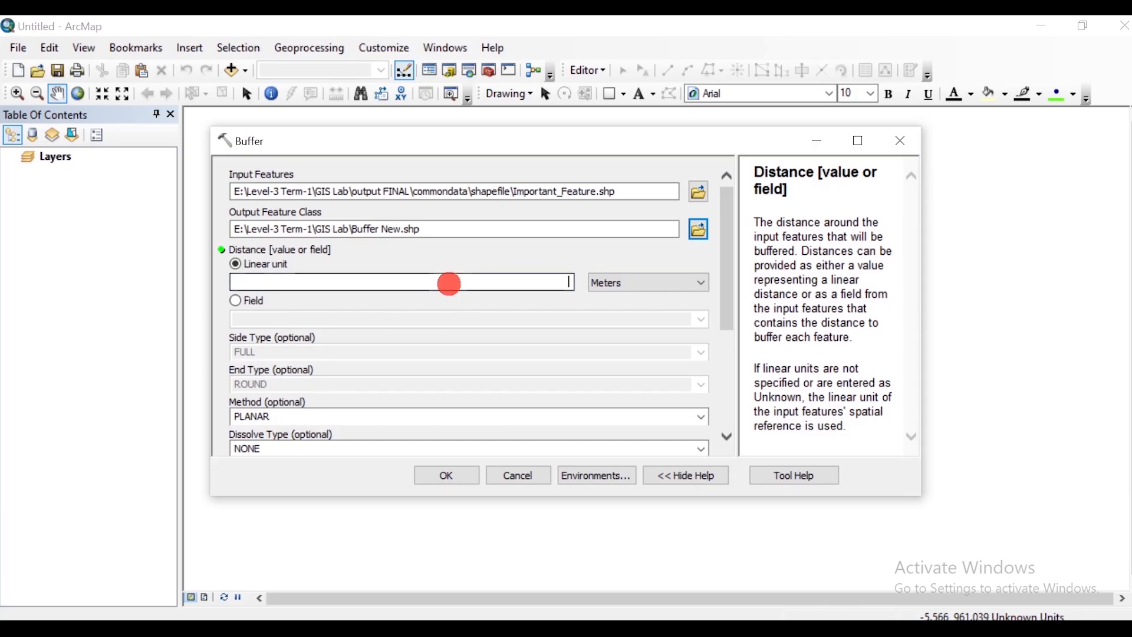
left_click(496, 288)
type("3")
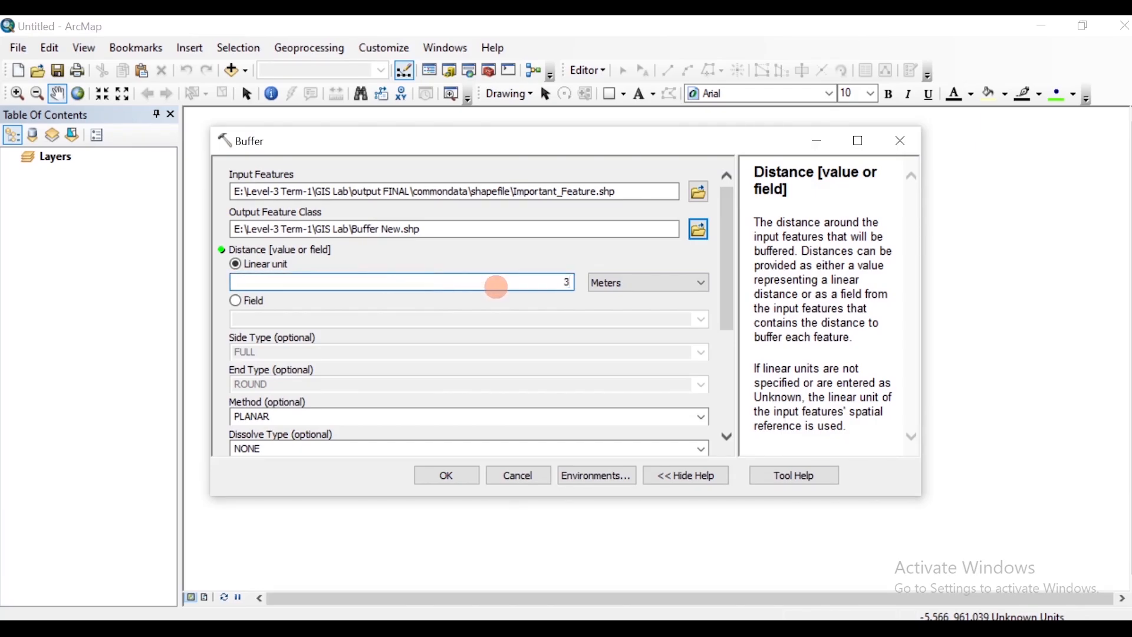
type("0")
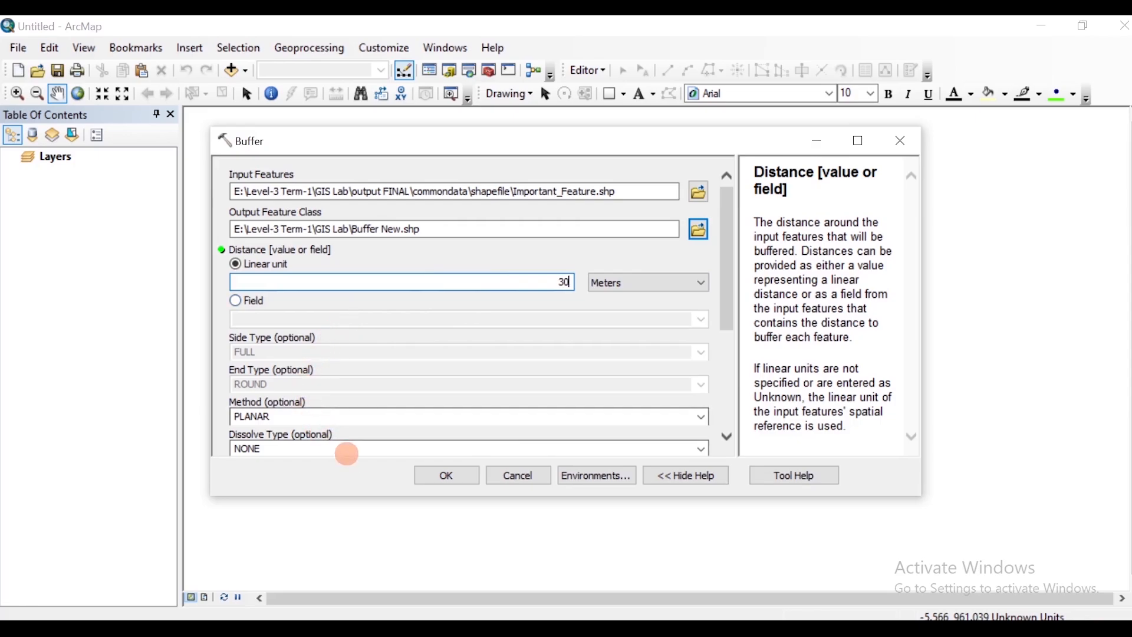
left_click(348, 454)
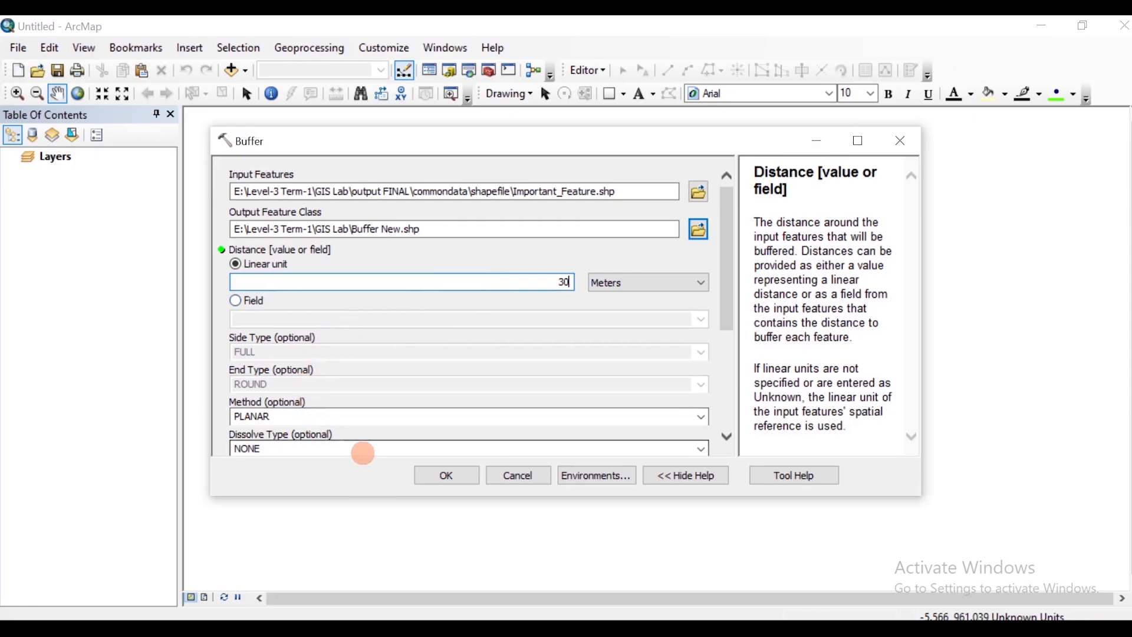
left_click(450, 474)
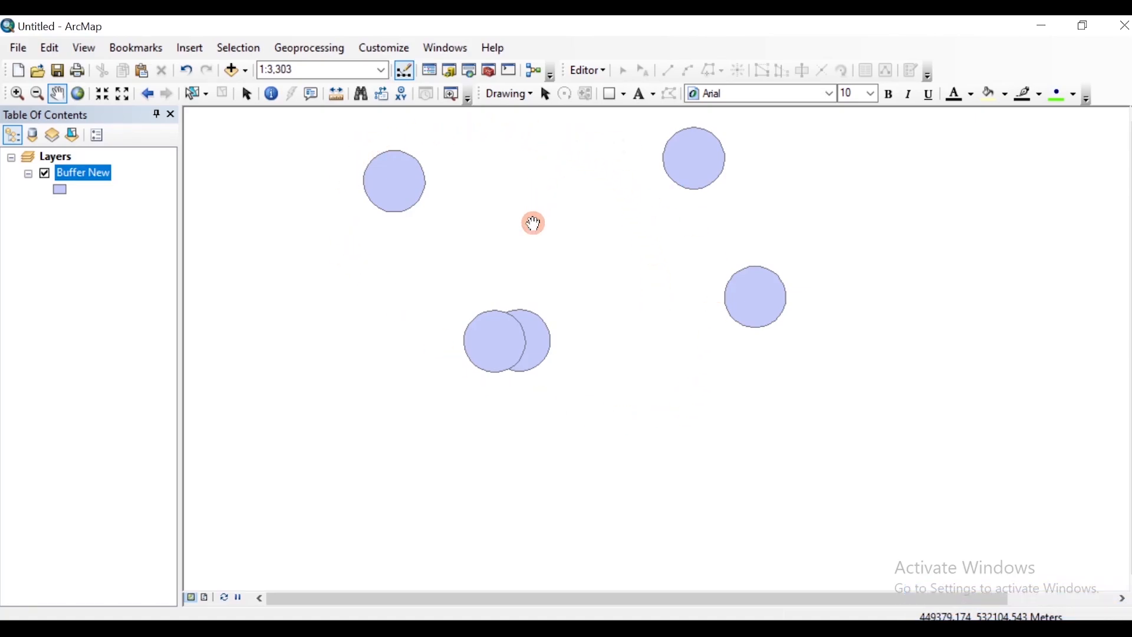
scroll(534, 225, "up", 3)
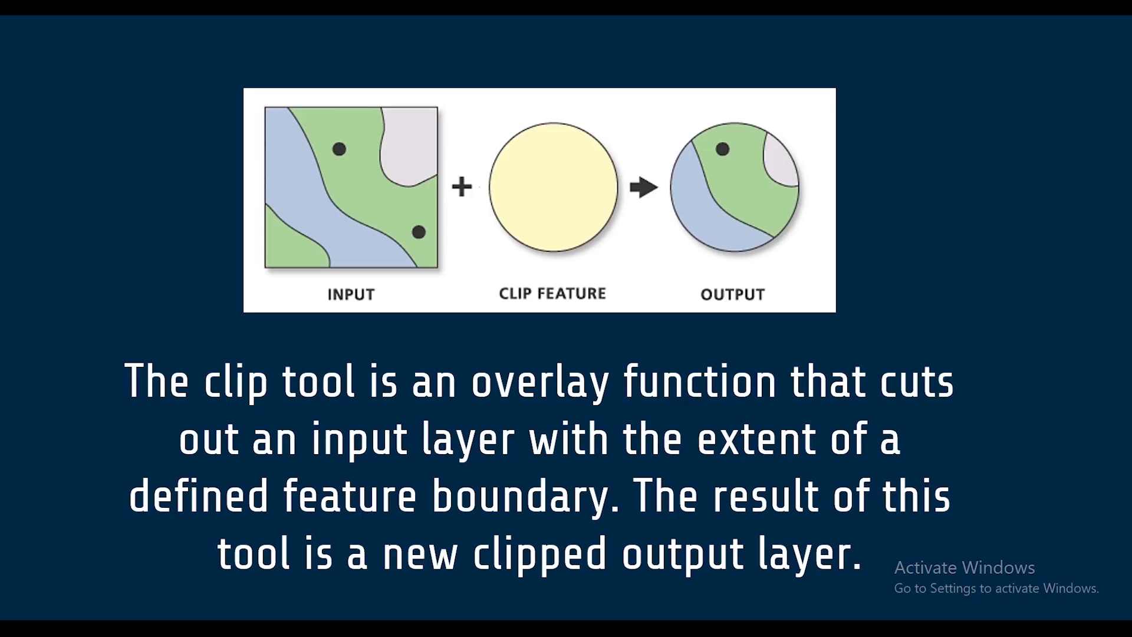
Start the Clip geoprocessing tool with road_final_poly_8_2.shp from the kuet_road_final folder as the input features.
left_click(307, 47)
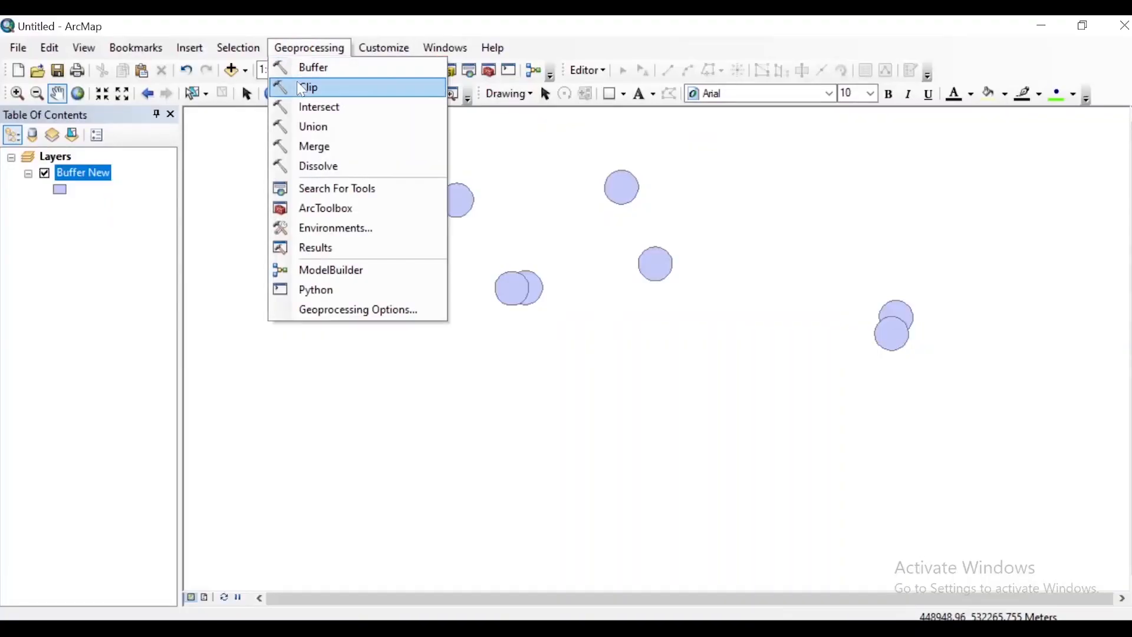
left_click(302, 89)
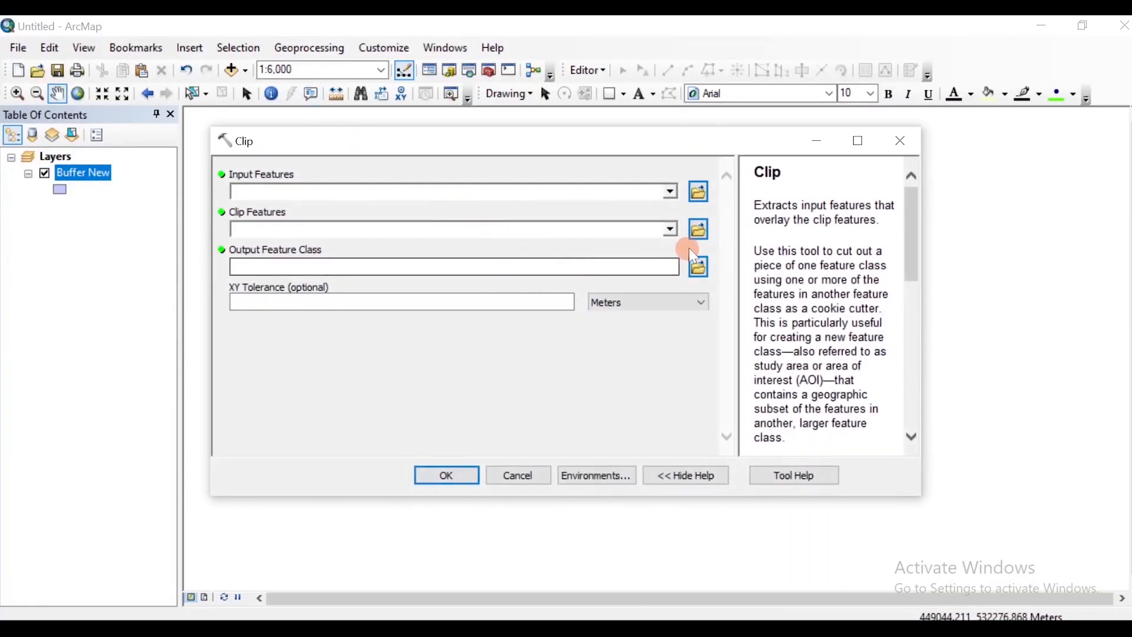
left_click(702, 195)
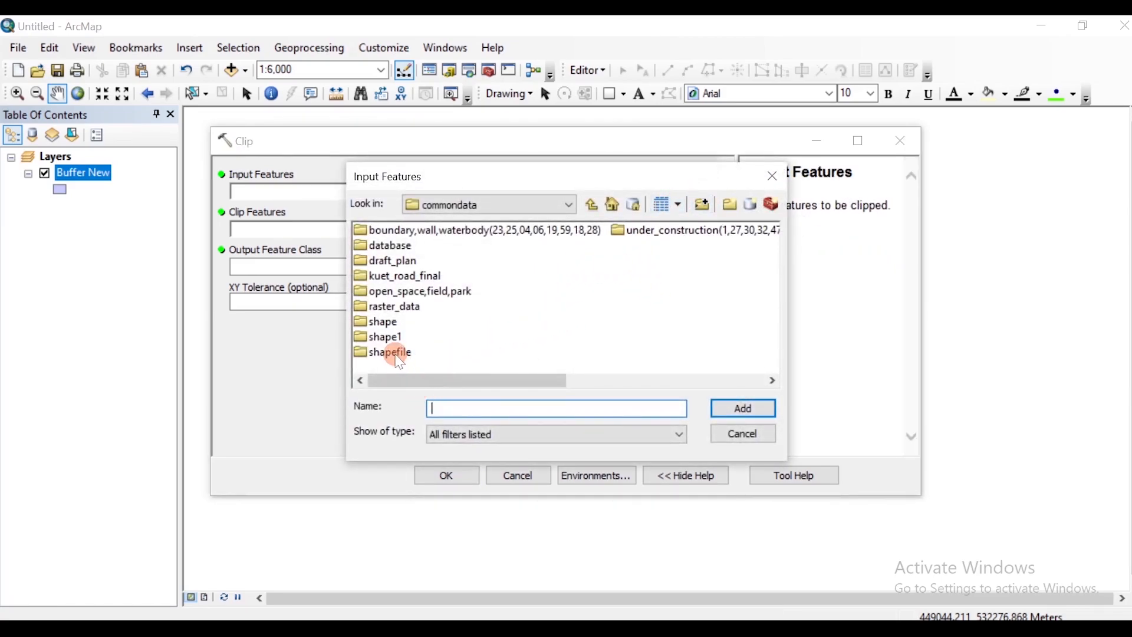
double_click(399, 277)
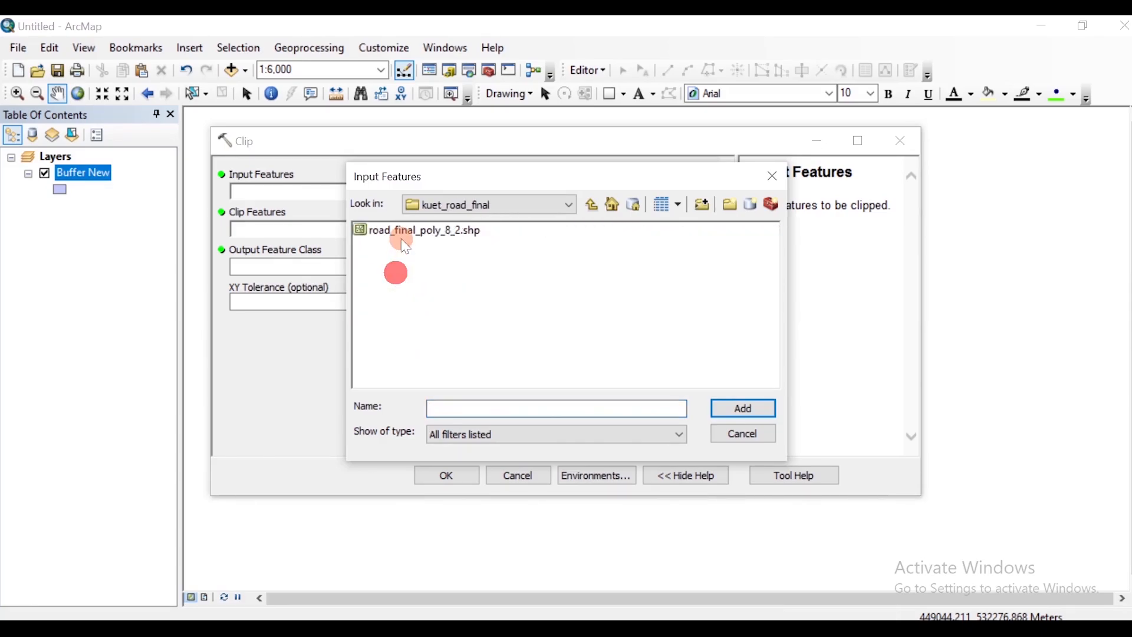
left_click(404, 232)
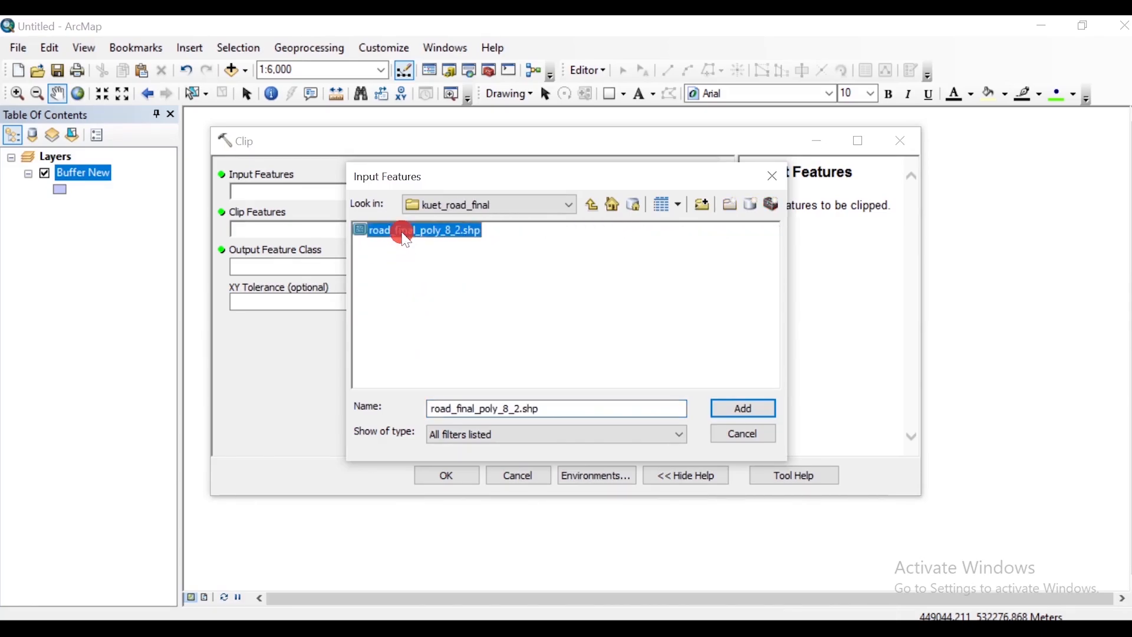
left_click(721, 408)
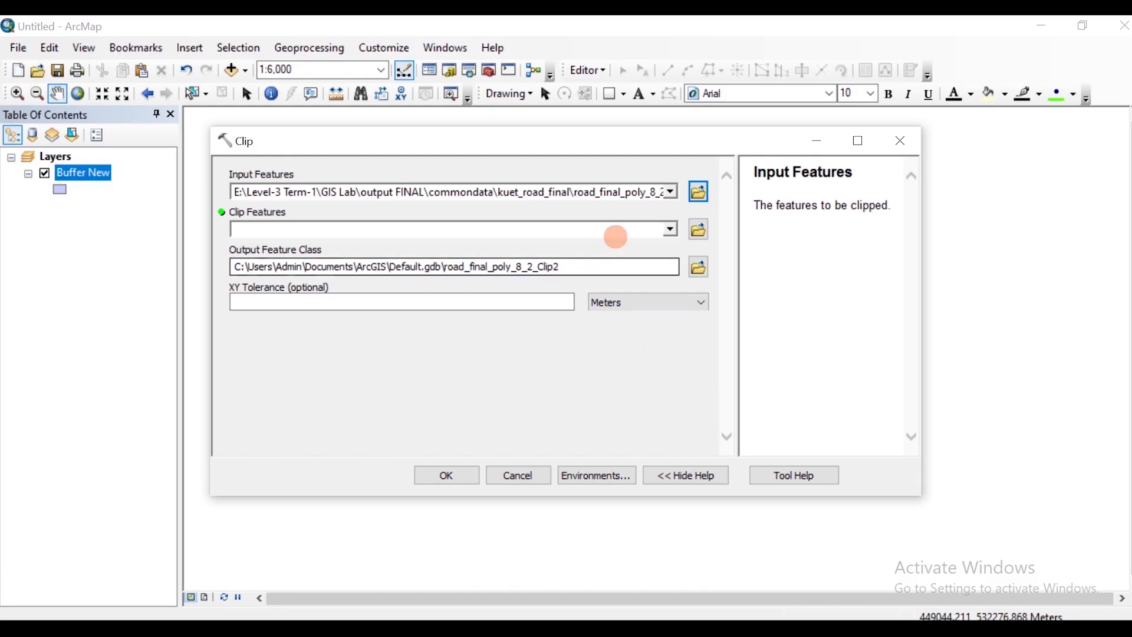
Set the clip features to KUET_Boundary.shp from the shape1 folder in commondata.
left_click(676, 229)
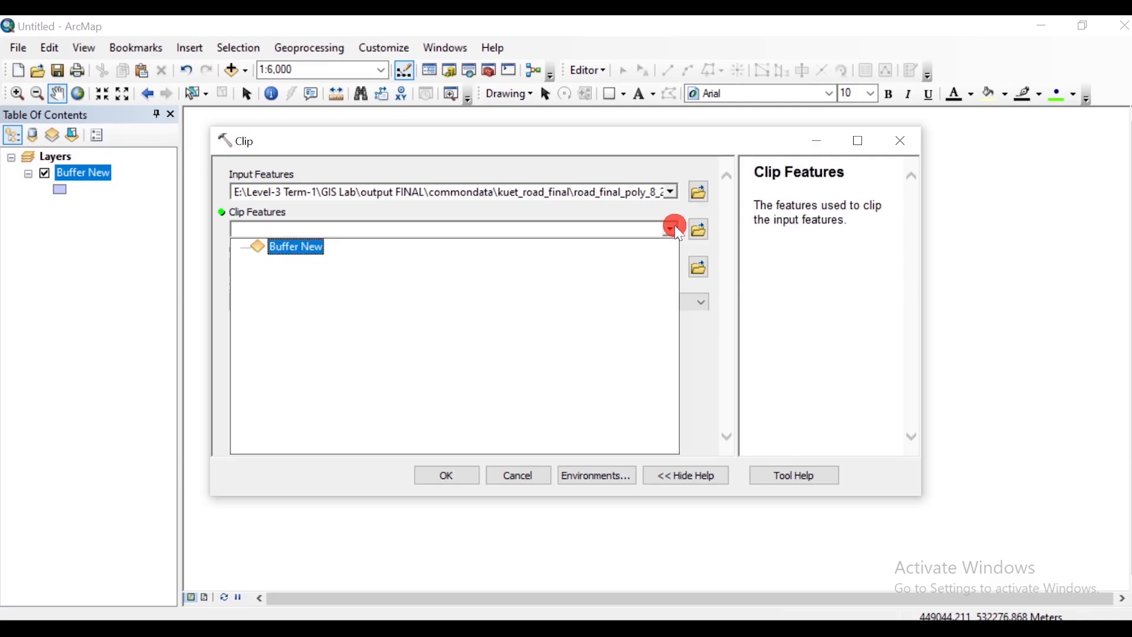
left_click(697, 232)
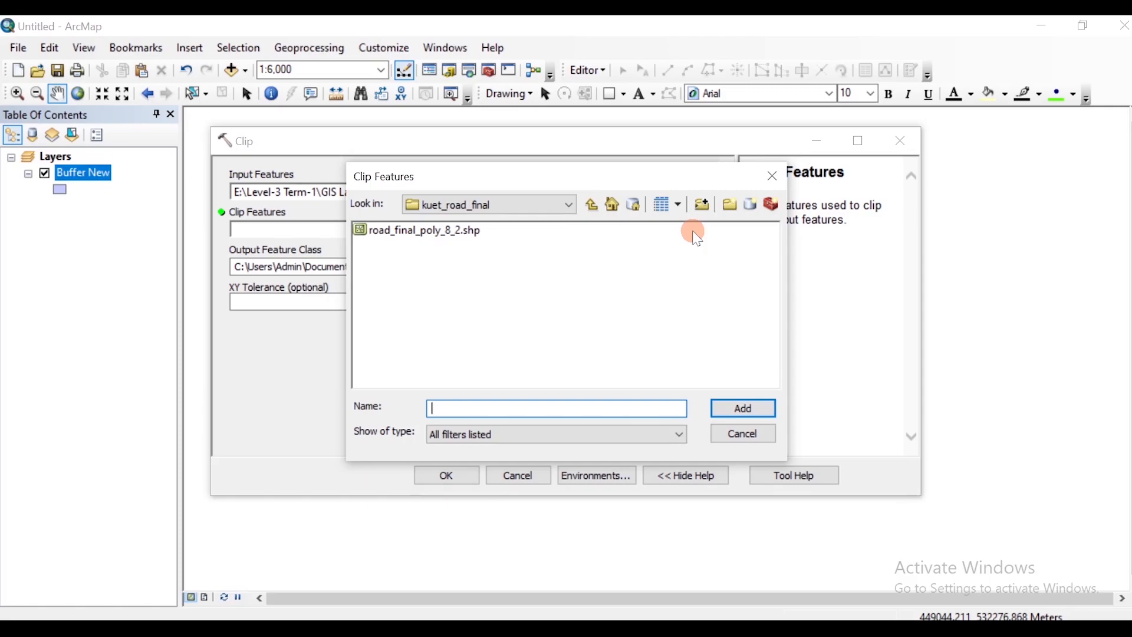
left_click(593, 204)
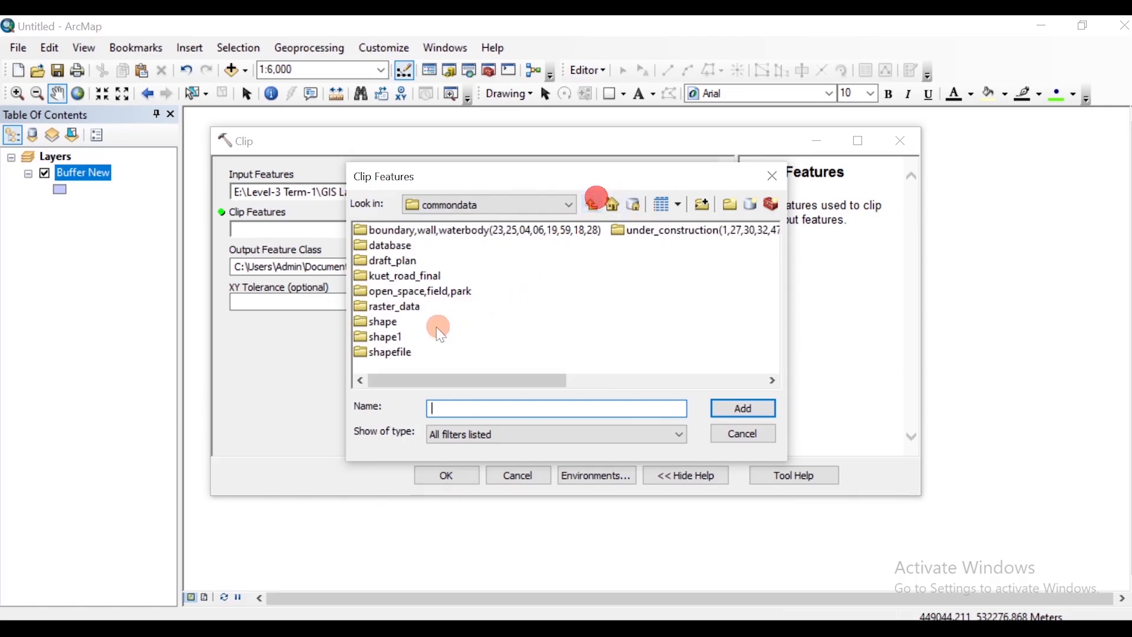
double_click(404, 341)
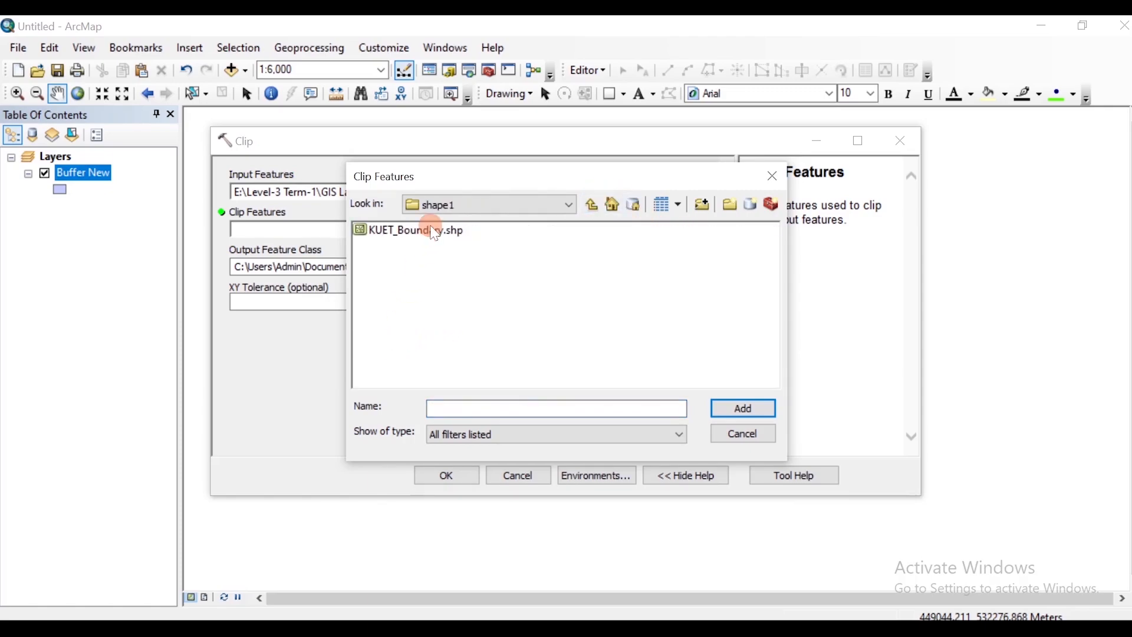
left_click(434, 232)
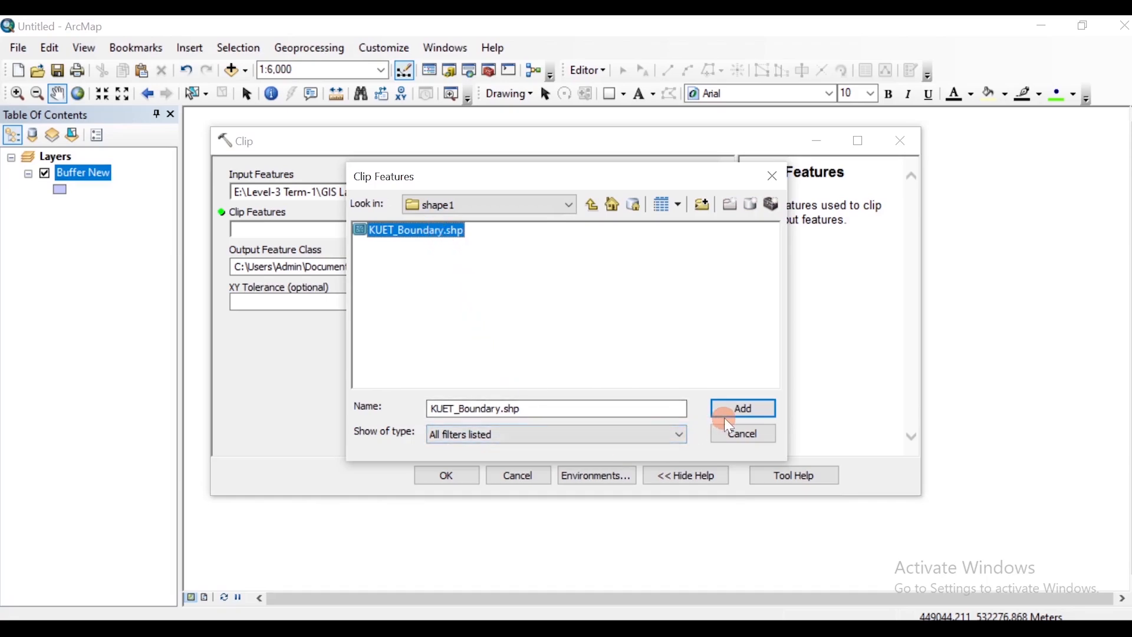
left_click(744, 410)
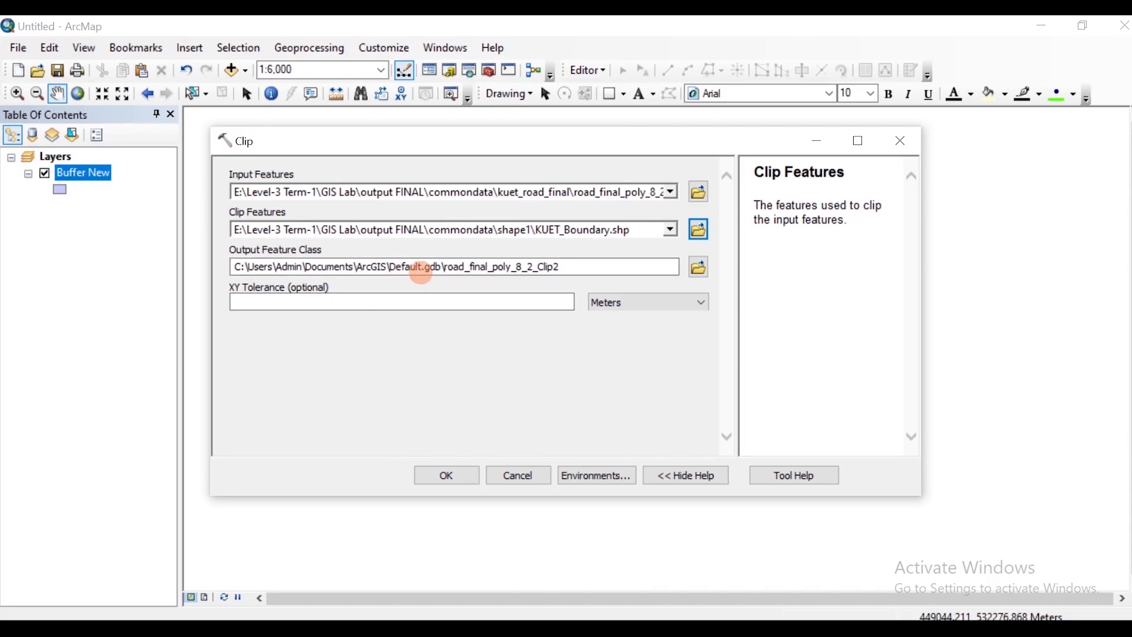
Set the clip output to a feature class named Clip New in the GIS Lab folder and run the Clip tool.
left_click(703, 271)
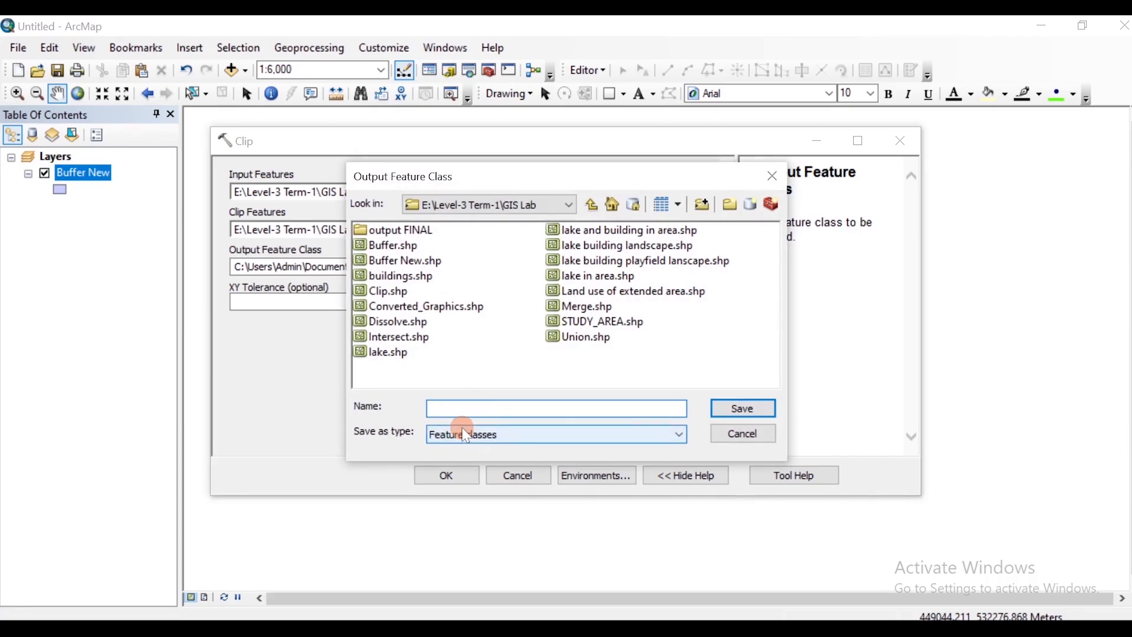
type("Clip New")
left_click(745, 413)
left_click(441, 476)
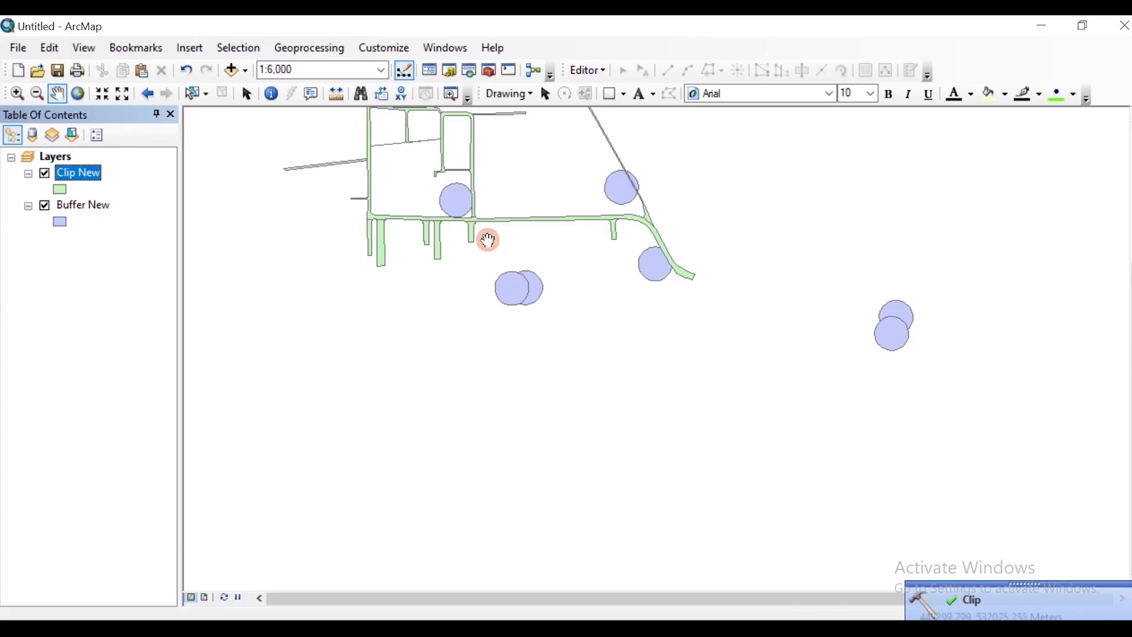
Change the fill symbol of the Clip New road layer to the Orange preset.
left_click_drag(481, 255, 525, 374)
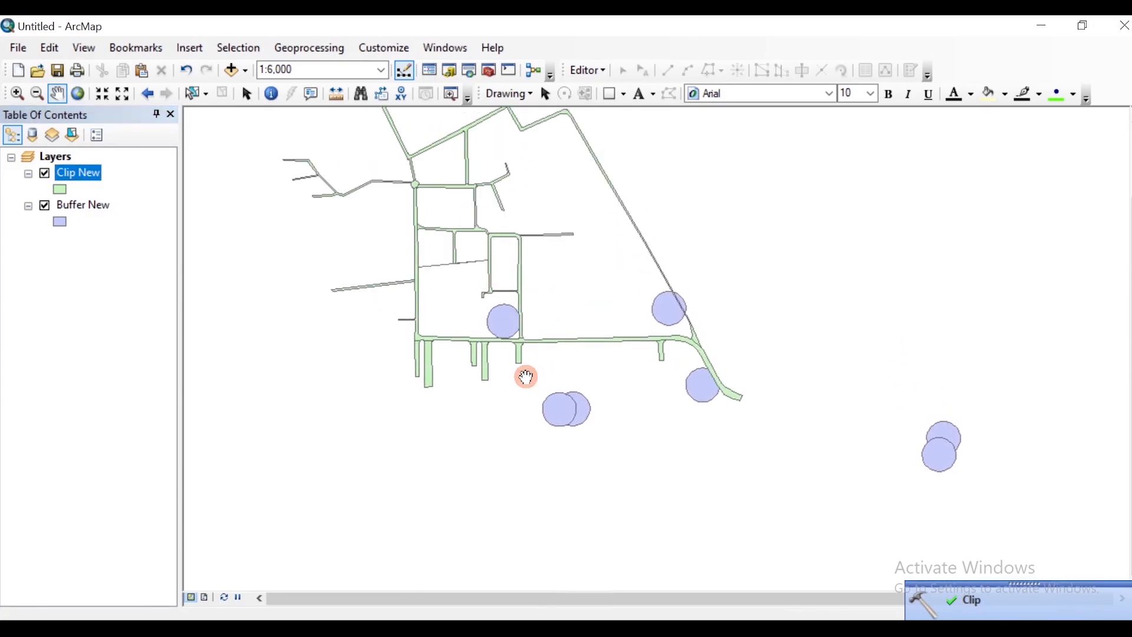
left_click_drag(423, 267, 457, 316)
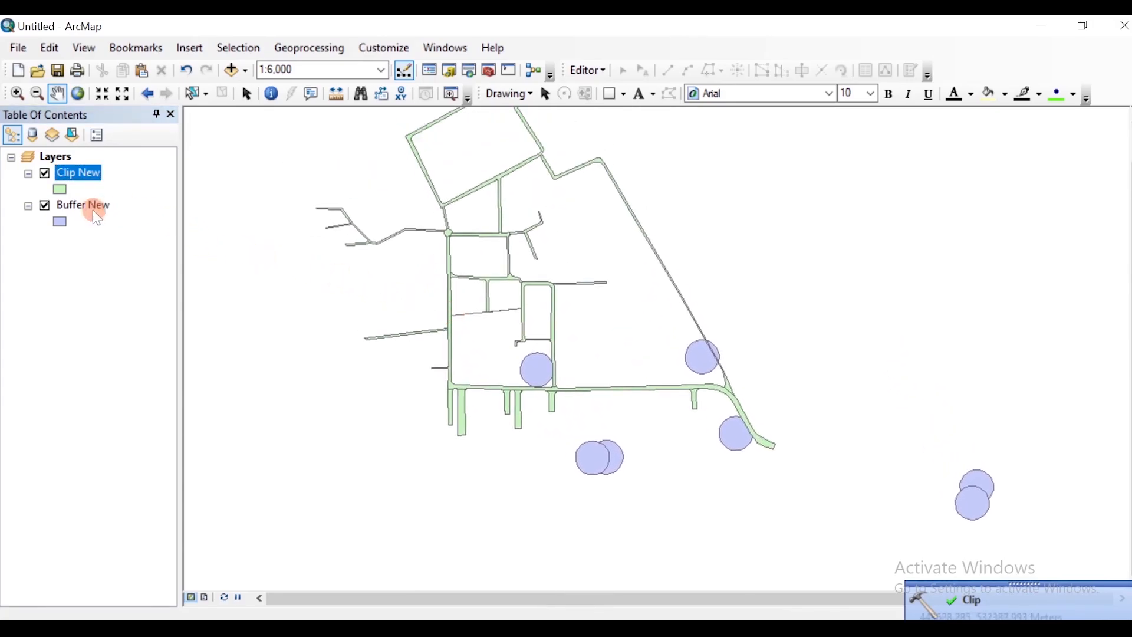
left_click(61, 189)
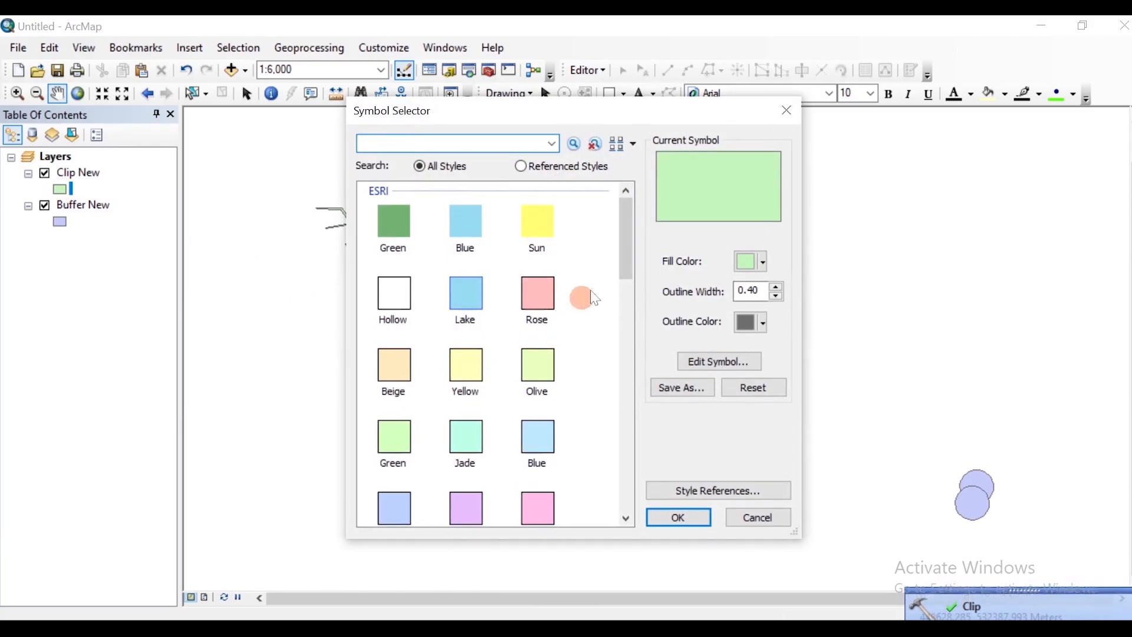
left_click_drag(626, 285, 625, 306)
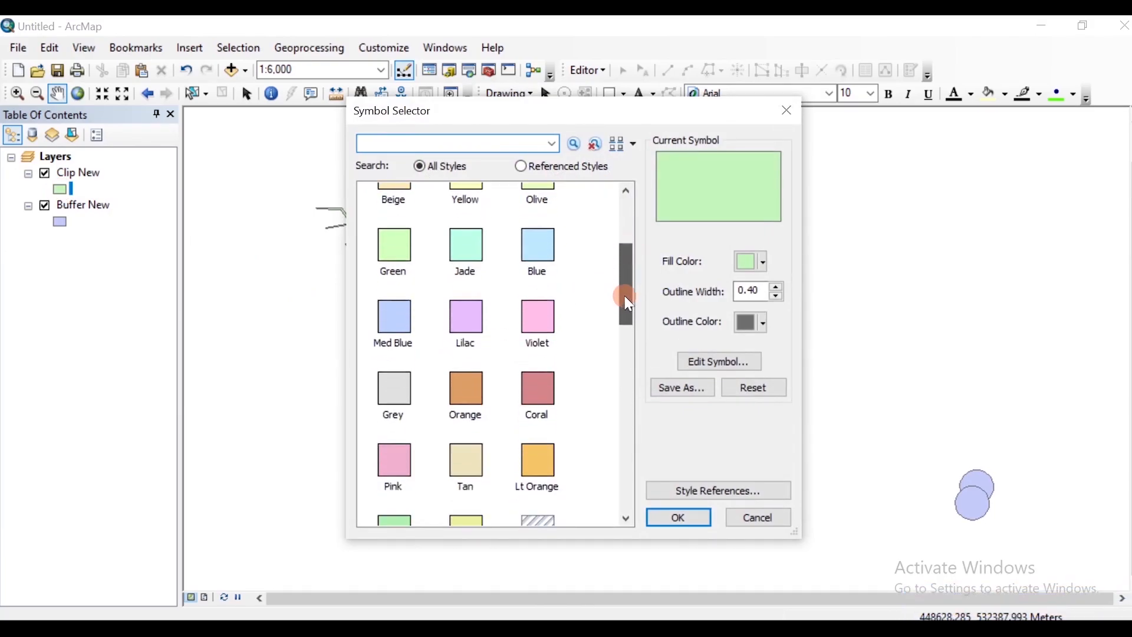
left_click(464, 401)
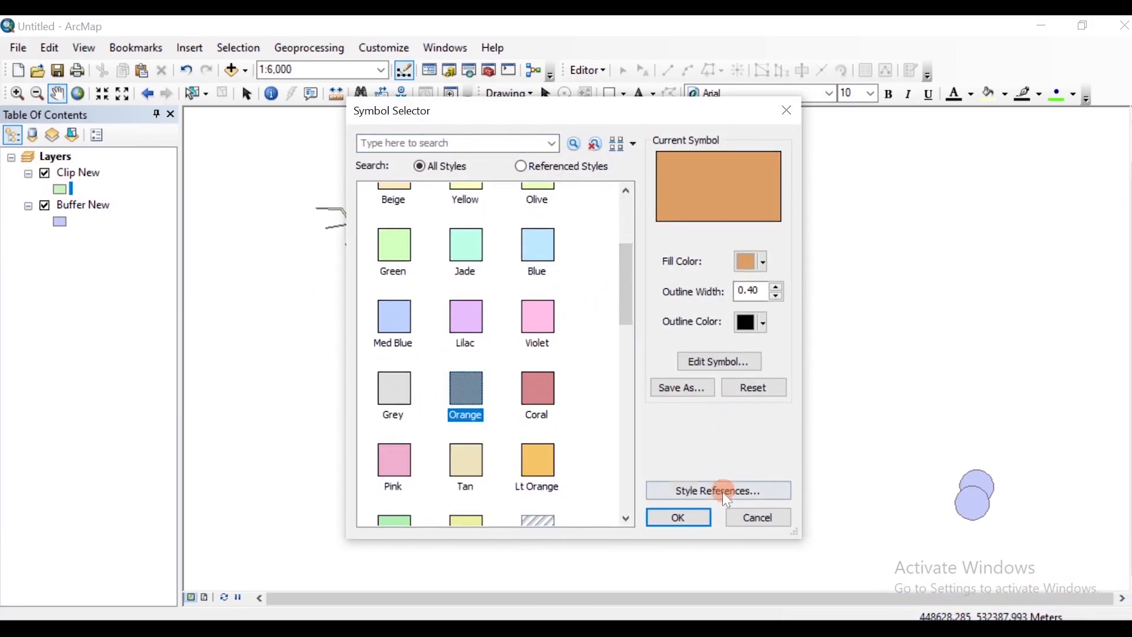
left_click(678, 517)
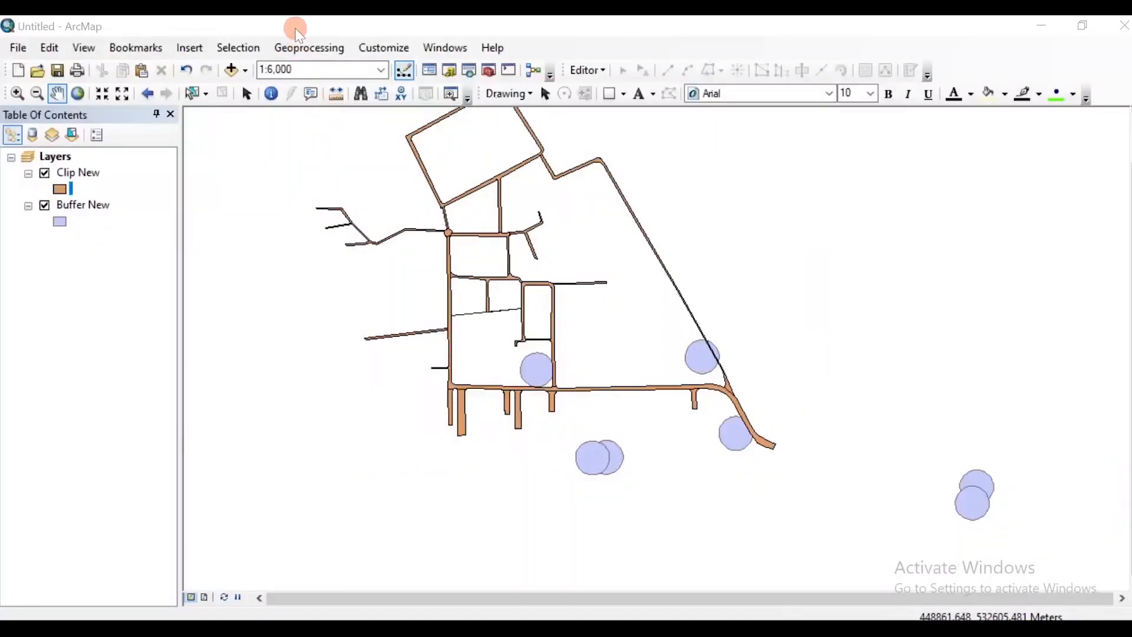
Start the Intersect geoprocessing tool and add the Buffer New layer as its input features.
left_click(299, 47)
left_click(320, 106)
left_click(466, 169)
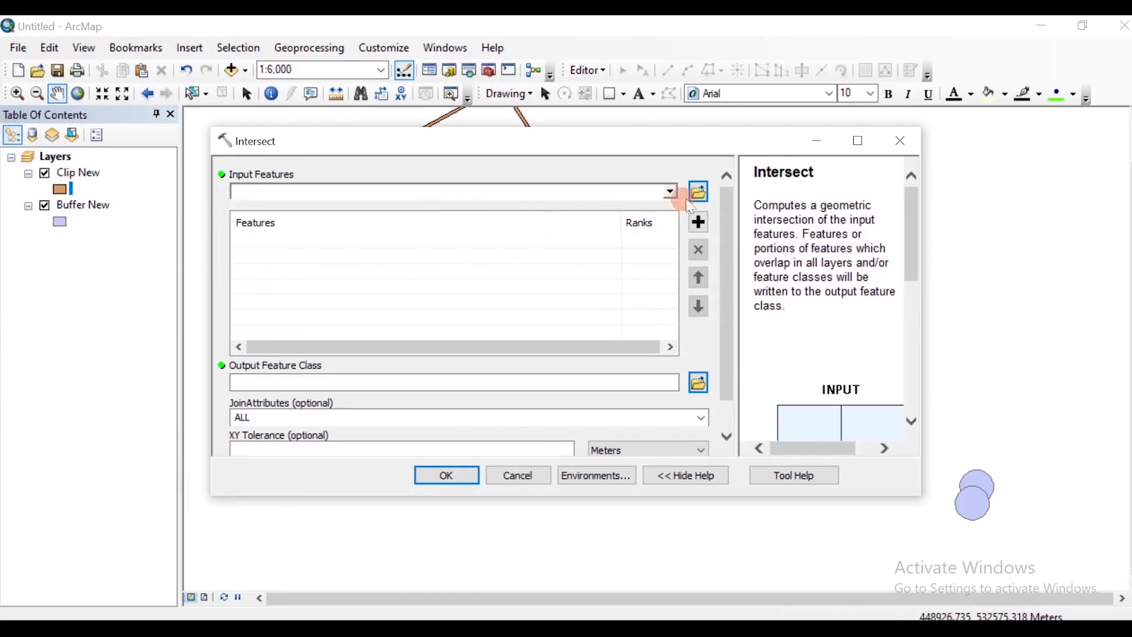
left_click(699, 191)
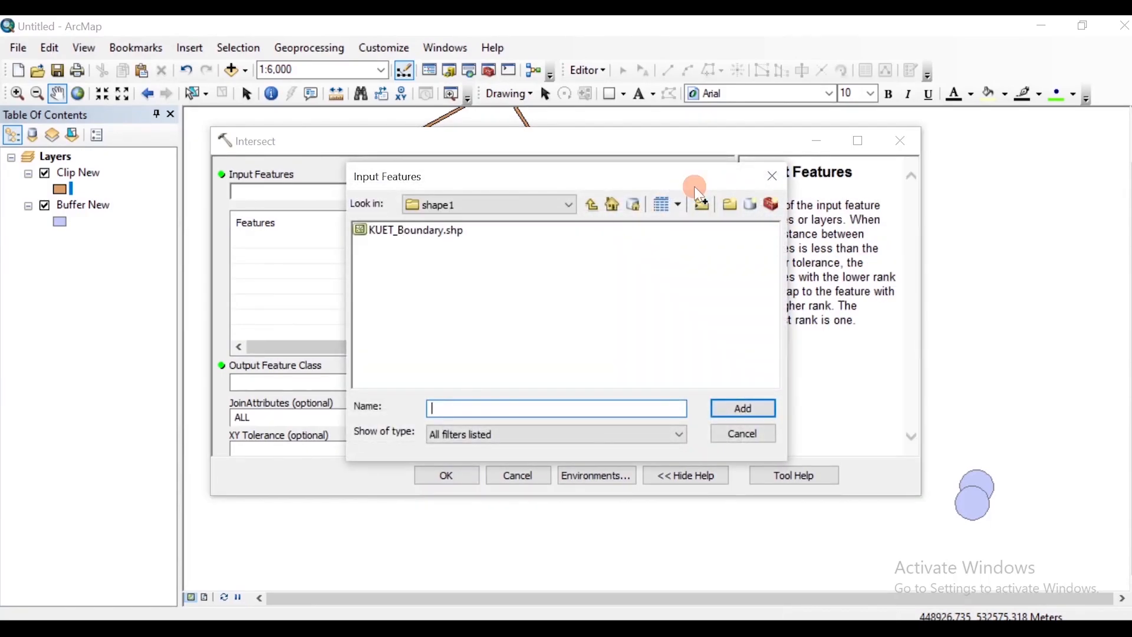
left_click(773, 176)
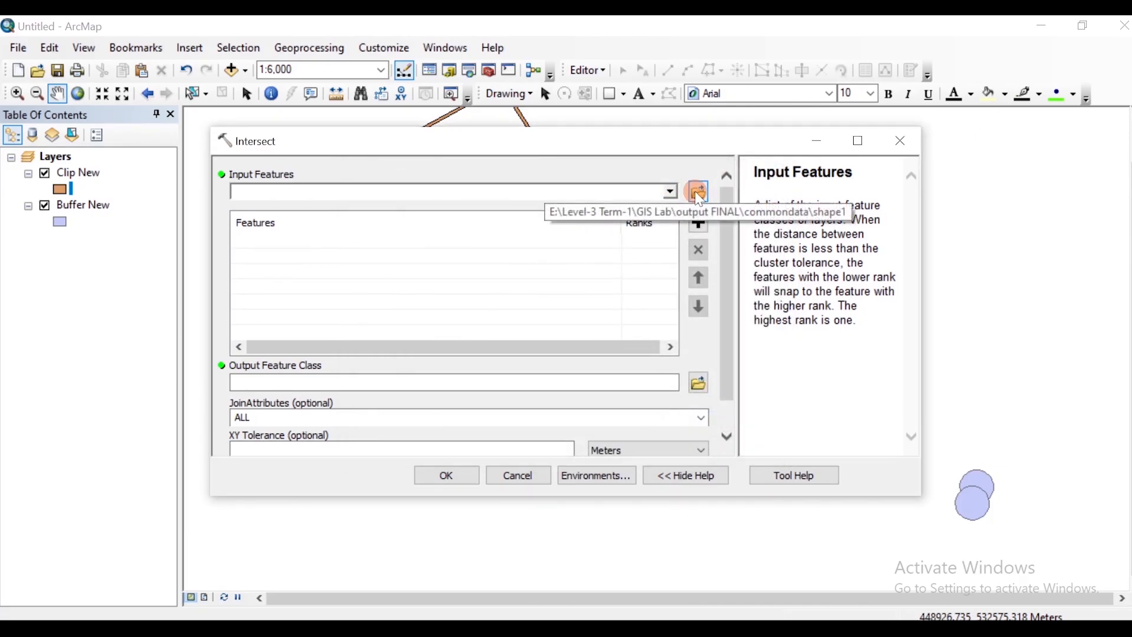
left_click(670, 191)
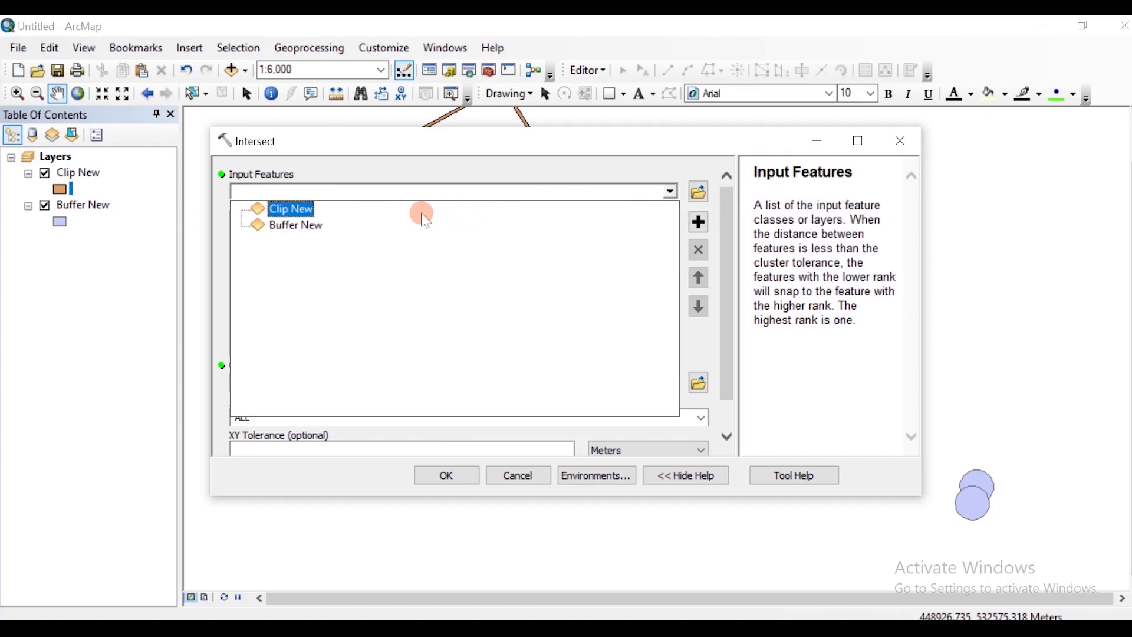
left_click(314, 239)
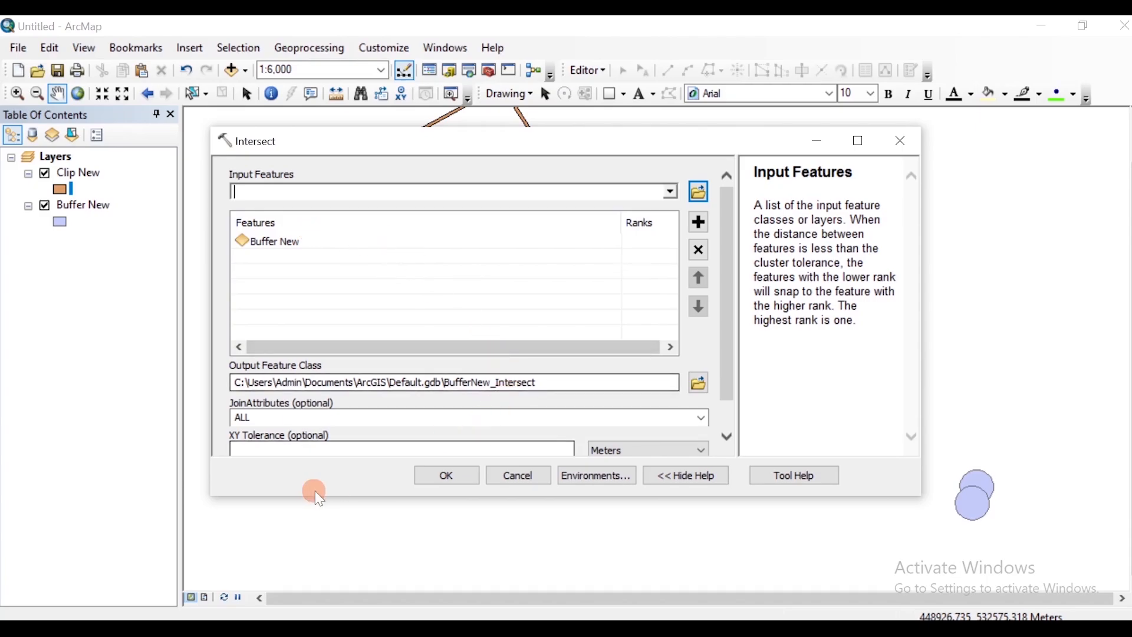
Set the intersect output to a feature class named Intersect New in the GIS Lab folder and run the tool.
left_click(700, 384)
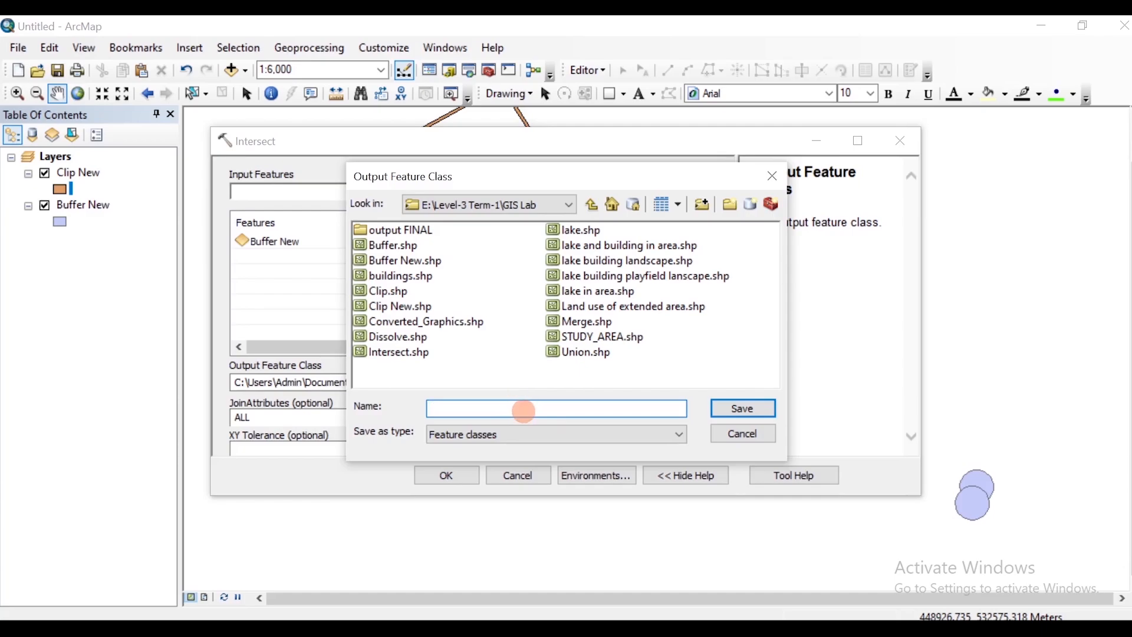
left_click(522, 411)
type("Intersect New")
left_click(766, 409)
left_click(479, 476)
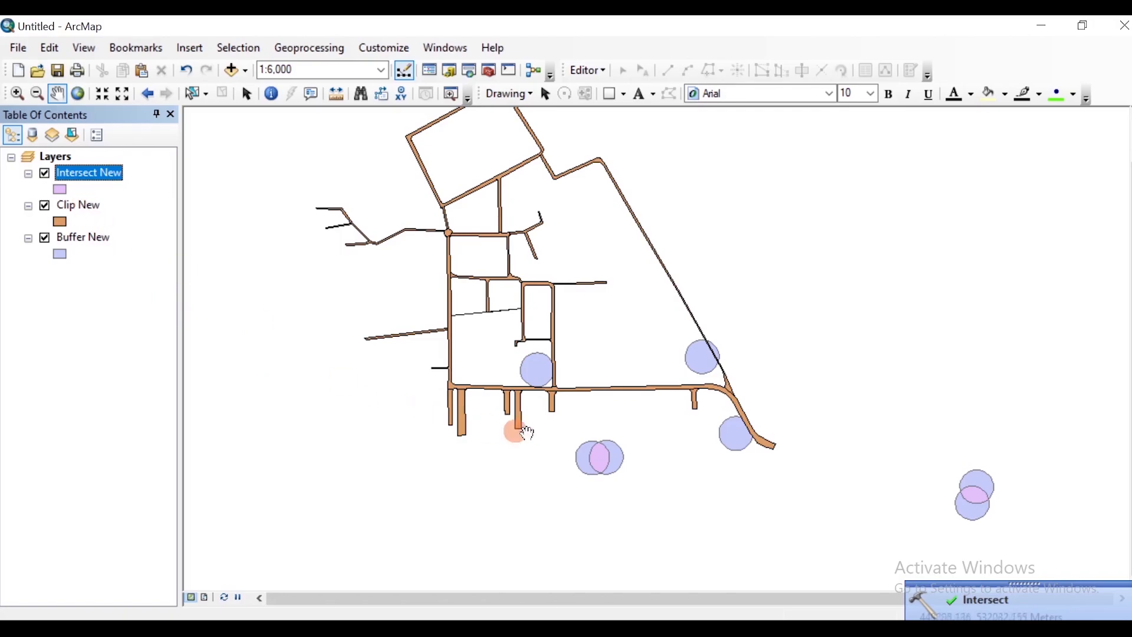
Toggle the Buffer New layer's visibility to compare the Intersect New polygons with the overlapping buffers, leaving Buffer New hidden.
left_click(45, 238)
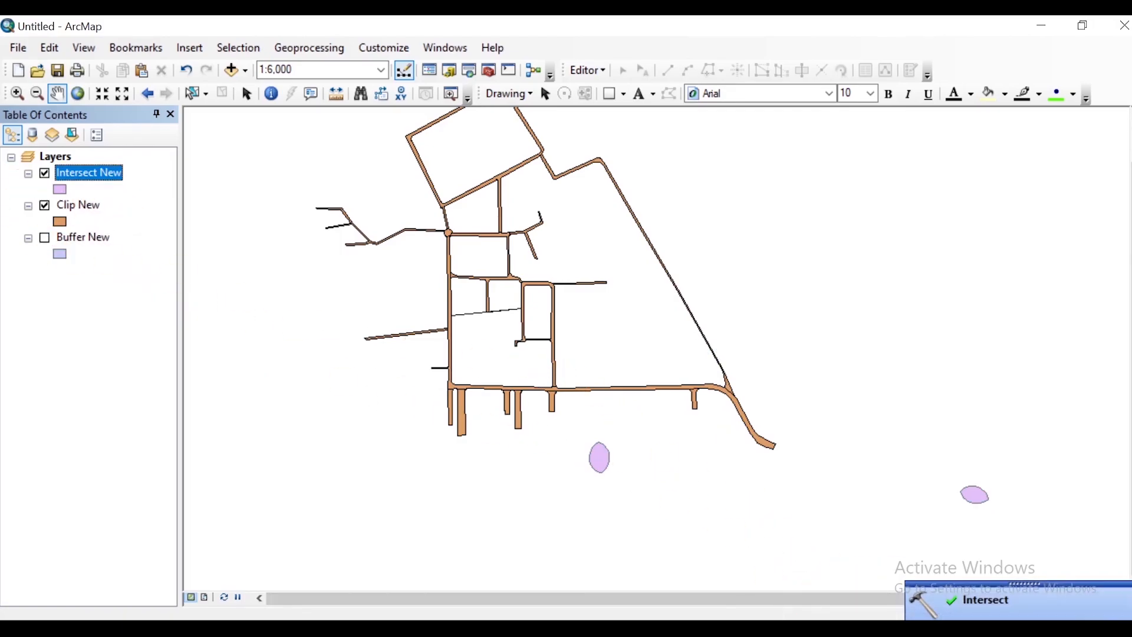
scroll(579, 472, "down", 1)
scroll(579, 472, "up", 1)
scroll(589, 475, "up", 3)
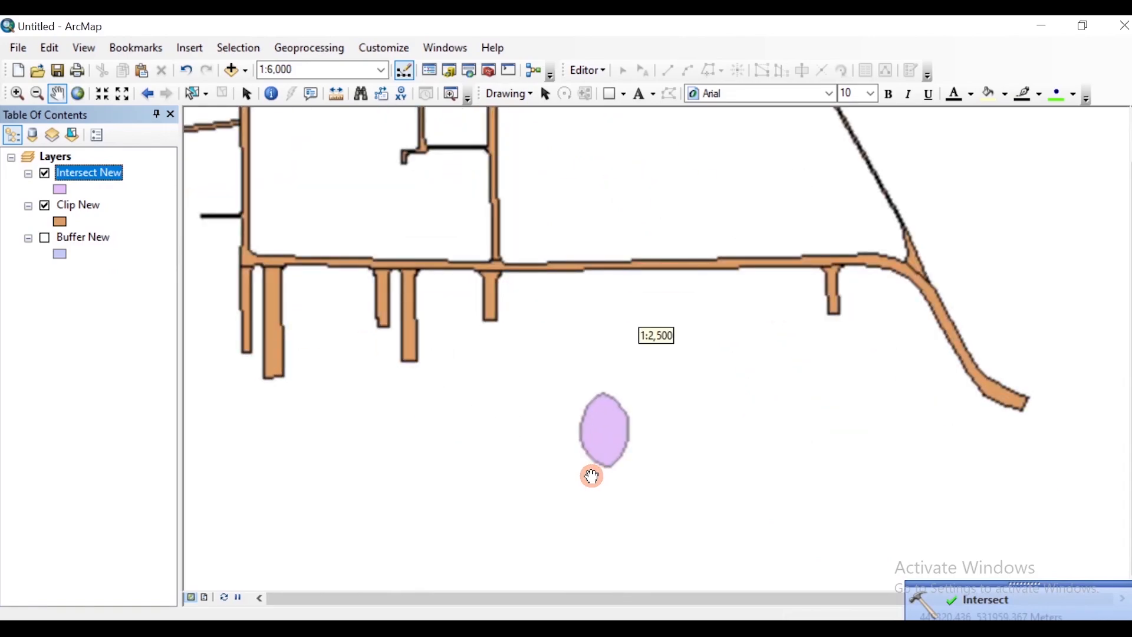
scroll(593, 476, "up", 2)
left_click(47, 237)
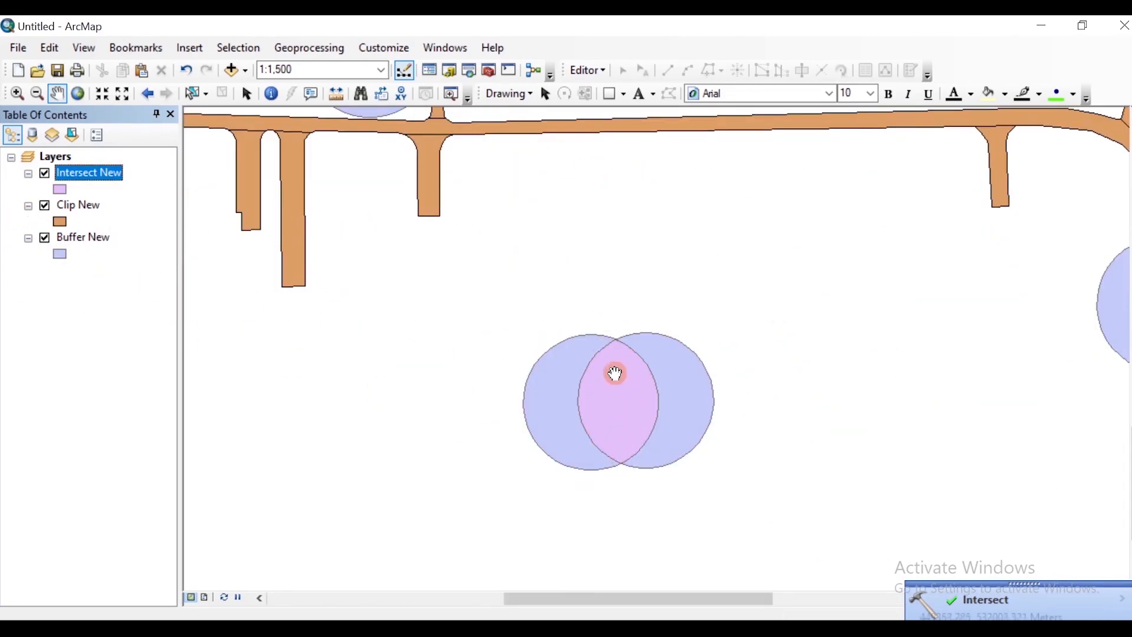
left_click(45, 239)
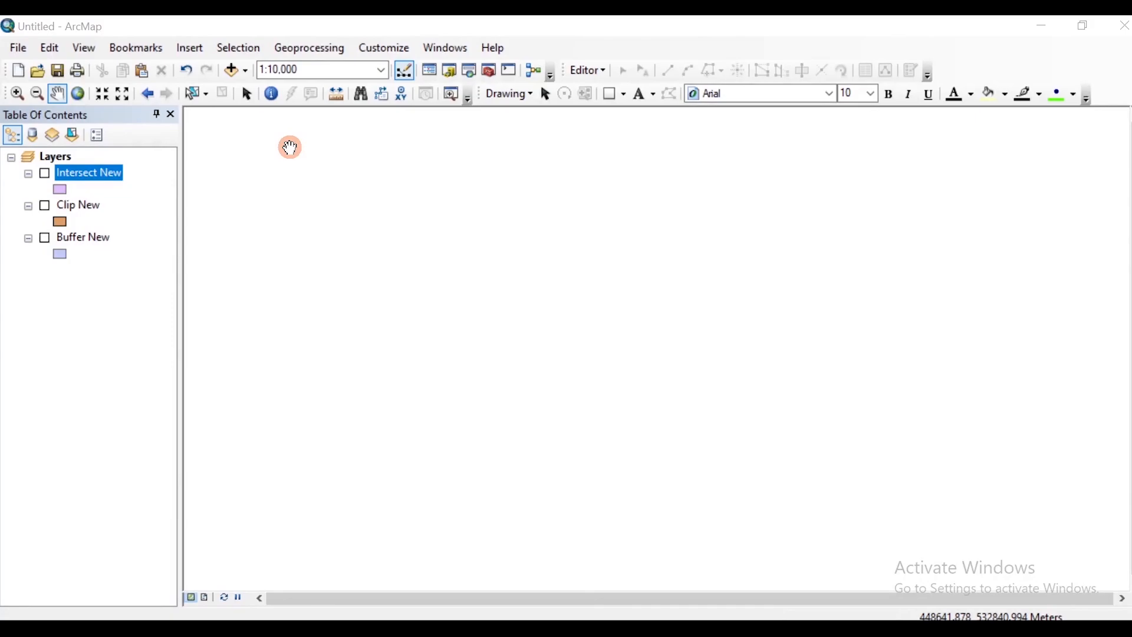
Start the Union geoprocessing tool and add waterbody_poly.shp from the boundary,wall,waterbody folder in commondata as an input feature.
left_click(284, 46)
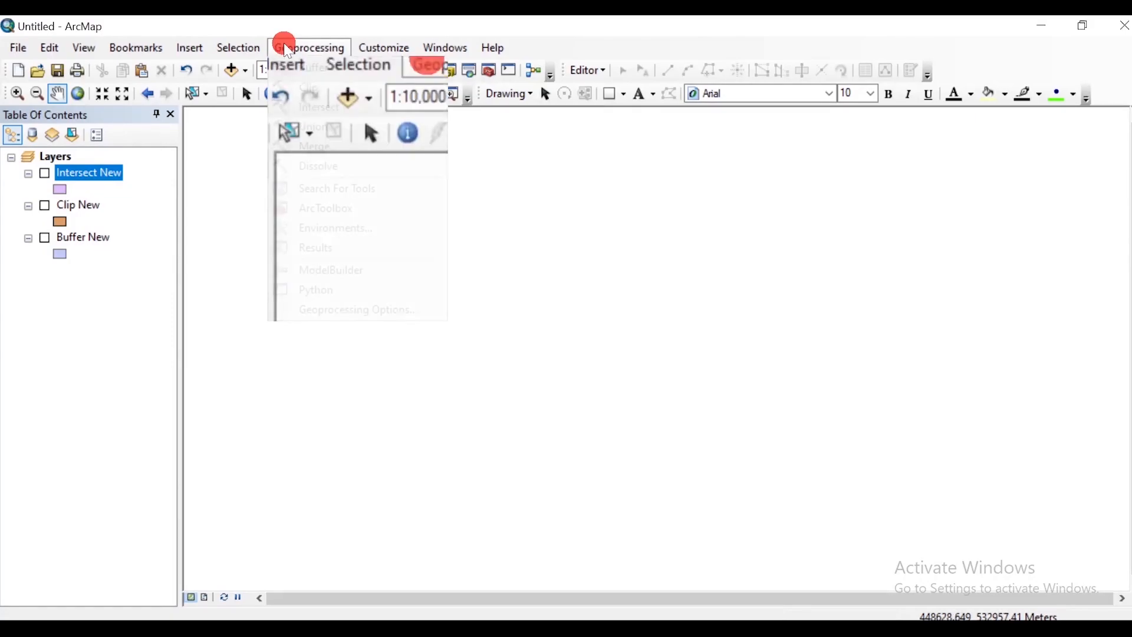
left_click(316, 126)
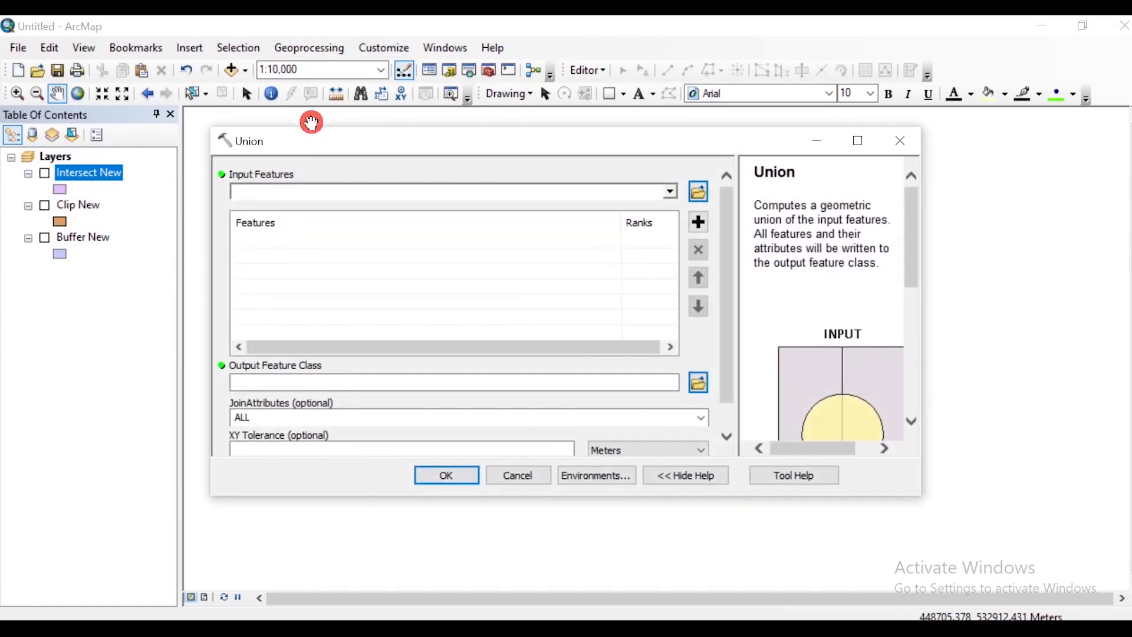
left_click(698, 196)
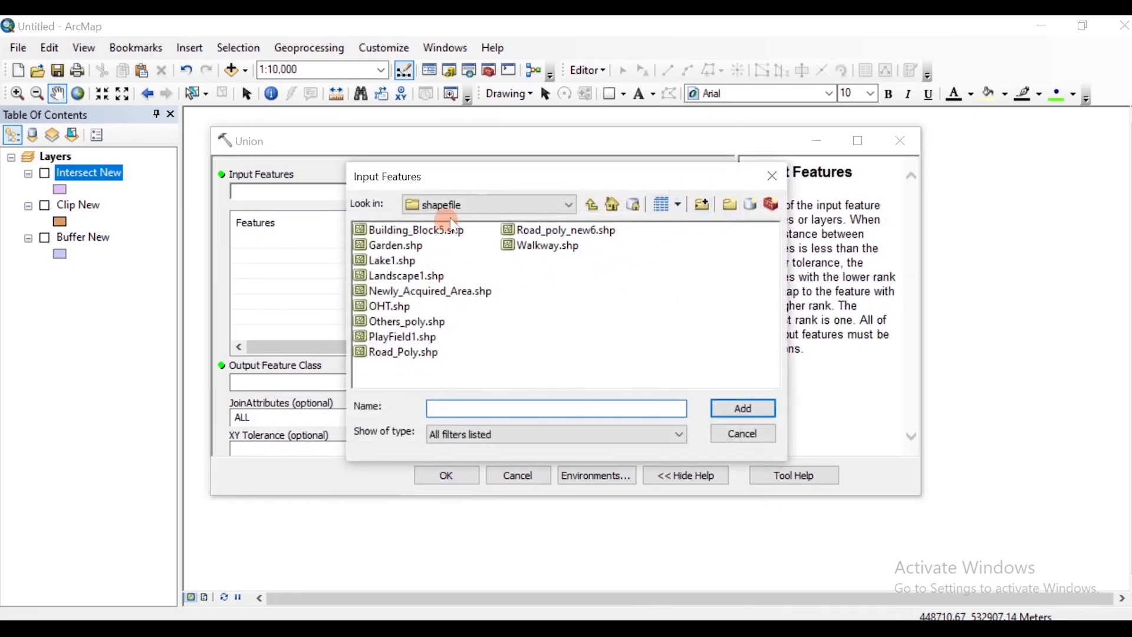
left_click(595, 204)
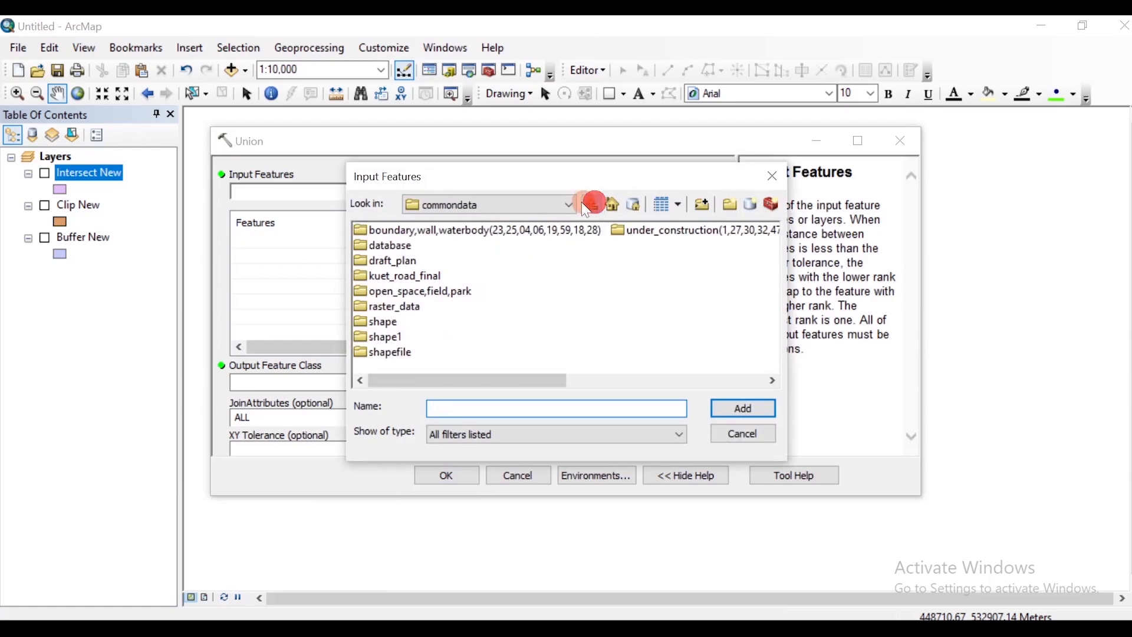
double_click(410, 232)
left_click(405, 231)
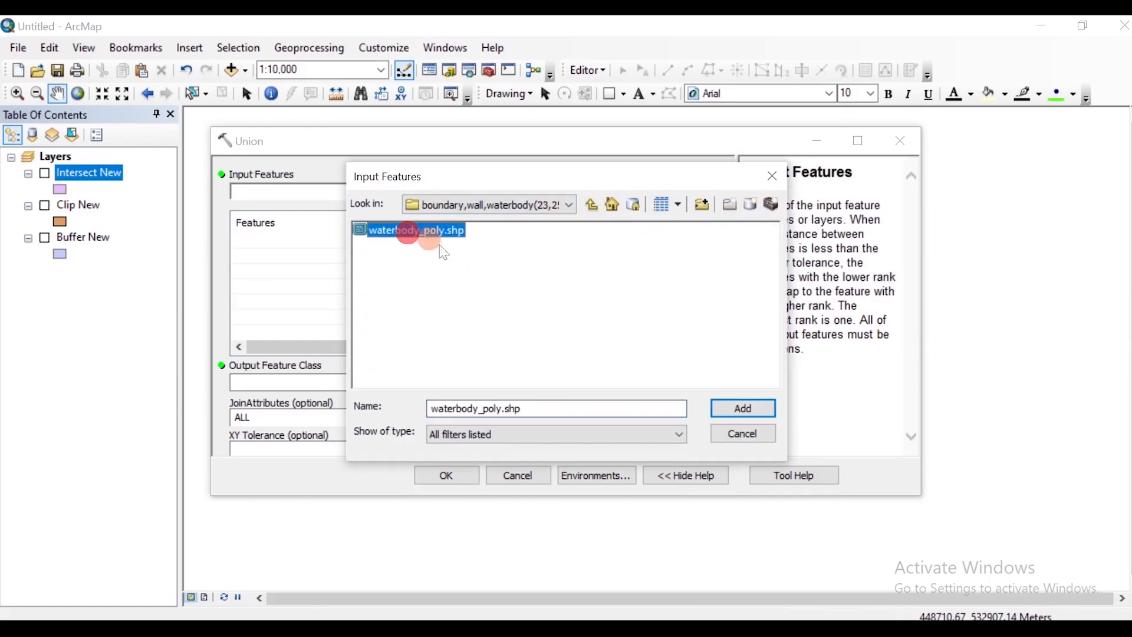
left_click(733, 413)
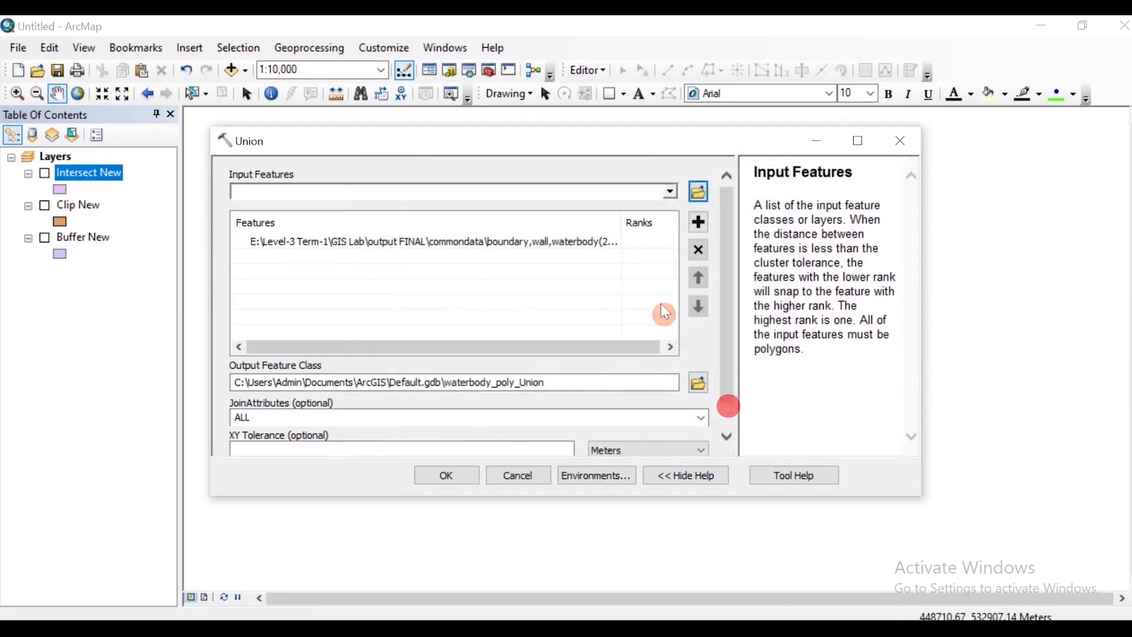
Add PlayField1.shp from the shapefile folder in commondata as the second union input.
left_click(694, 190)
left_click(592, 205)
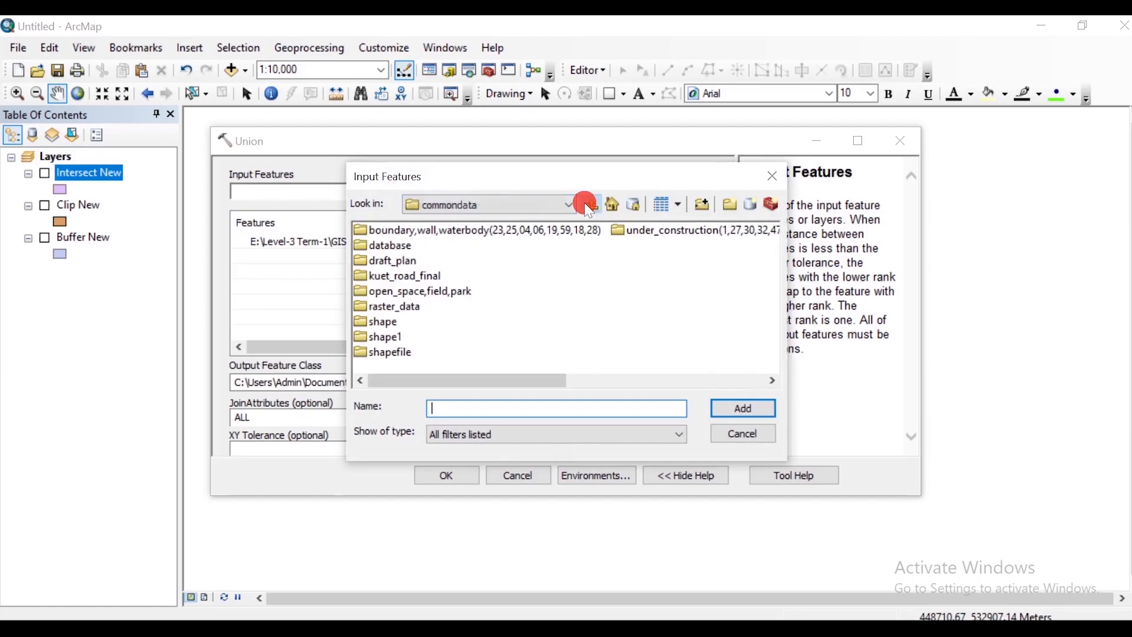
double_click(399, 350)
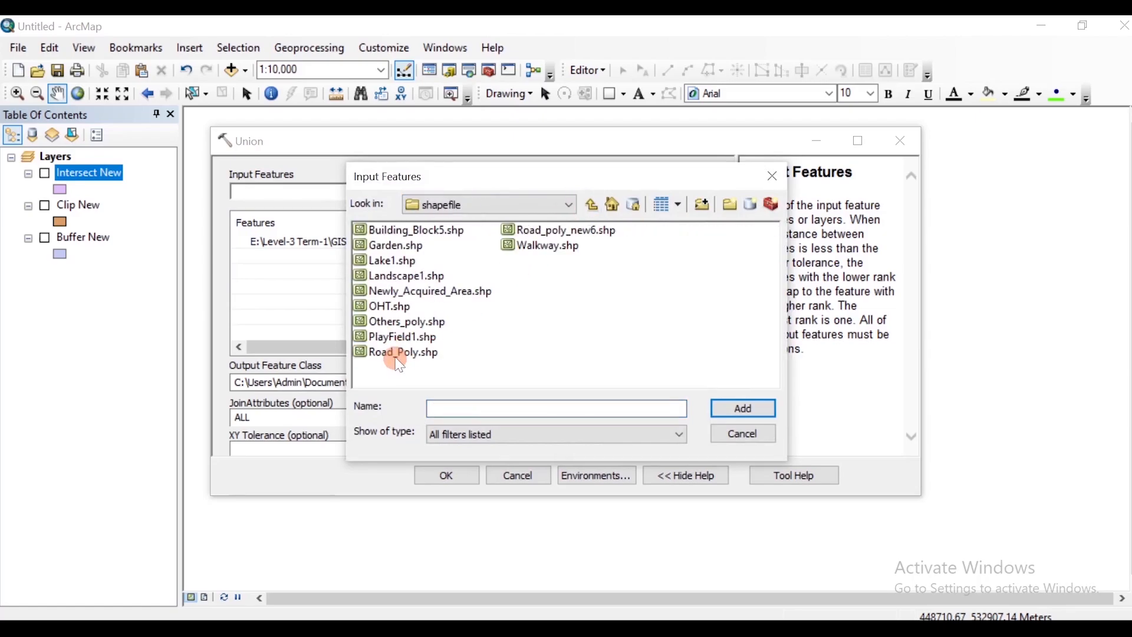
left_click(407, 339)
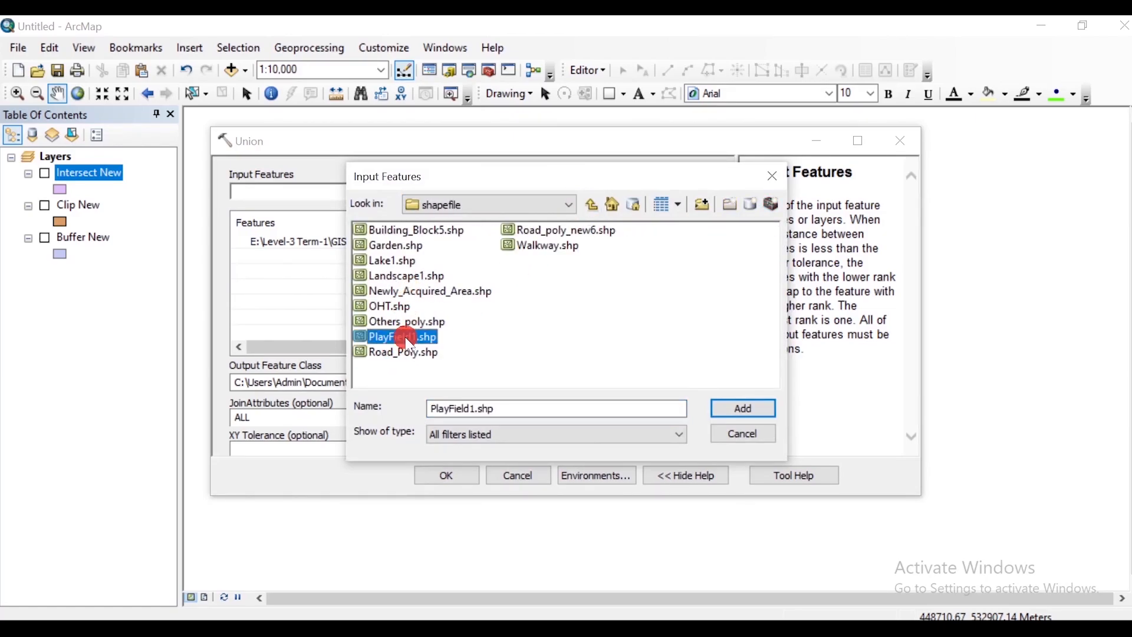
left_click(718, 414)
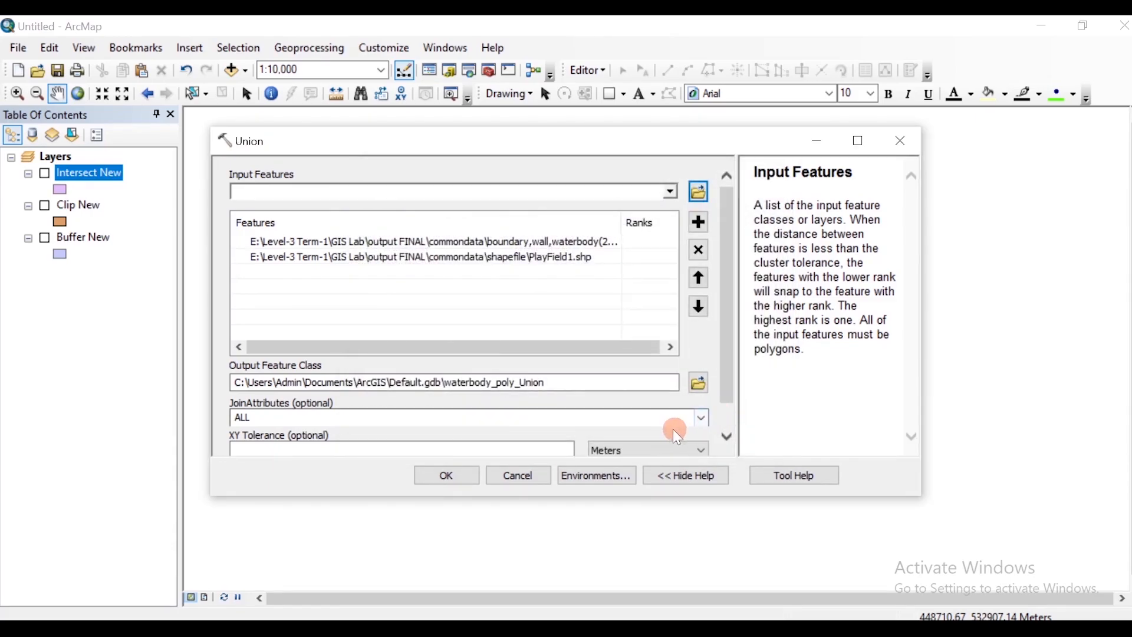
Set the union output to a feature class named Union New in the GIS Lab folder and run the Union tool.
left_click(697, 384)
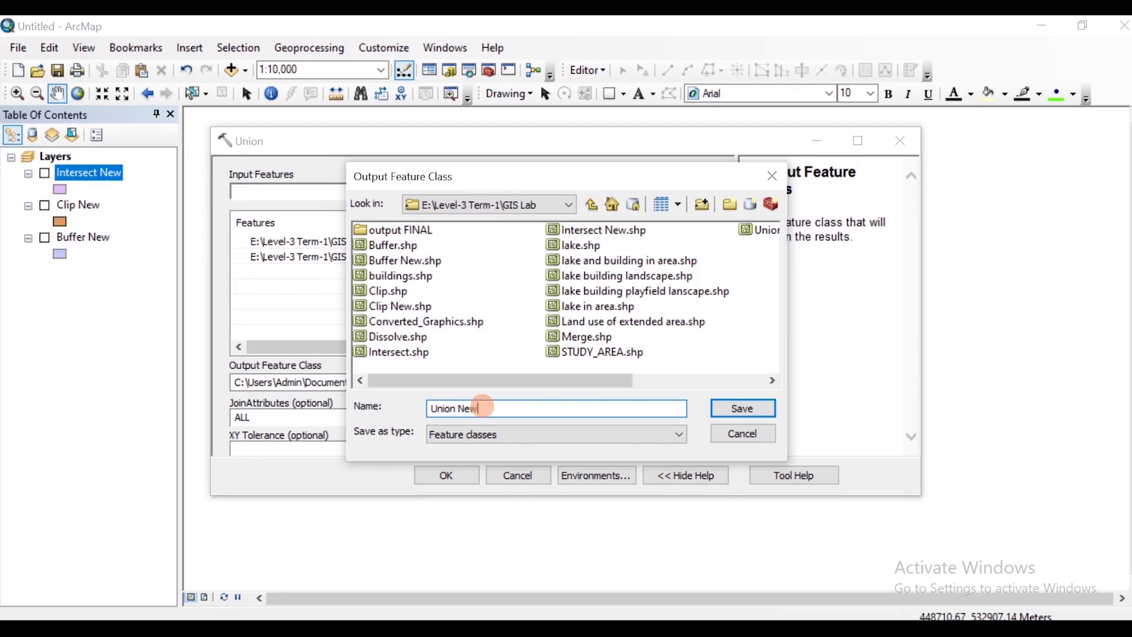
left_click(725, 411)
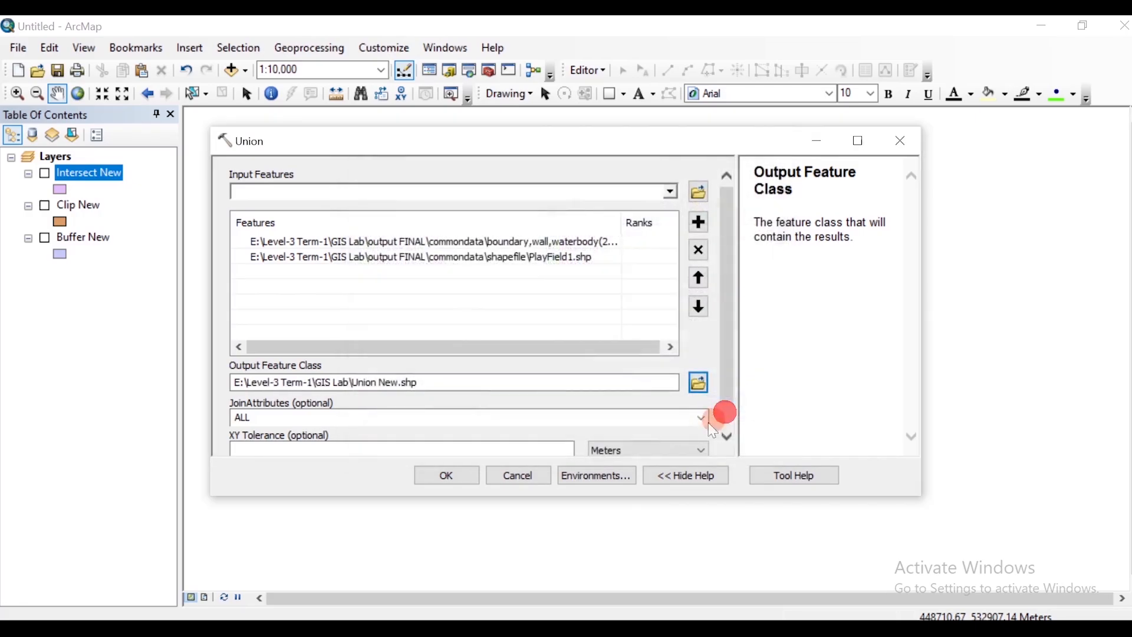
left_click(466, 478)
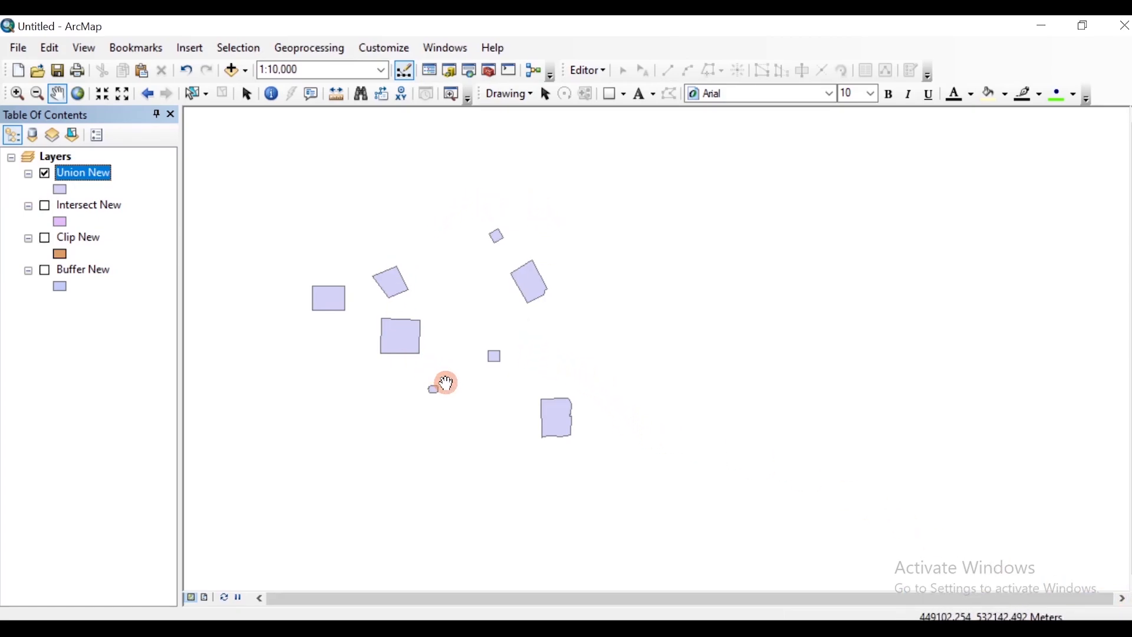
Zoom the map to the full extent of the Union New layer to examine its polygons.
scroll(448, 372, "down", 1)
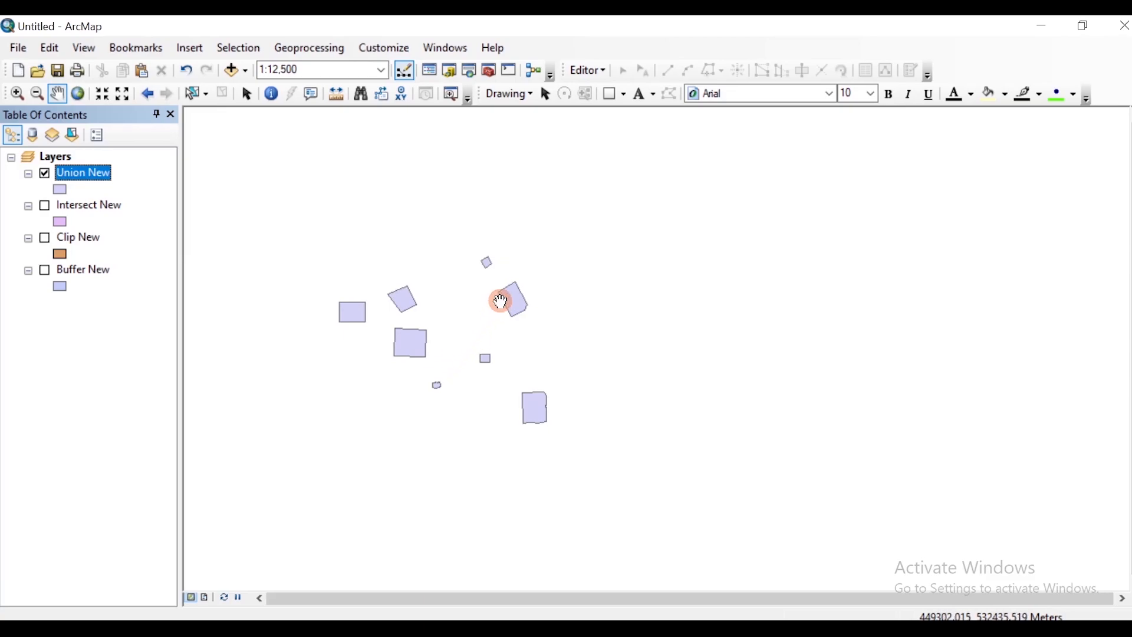
left_click_drag(470, 343, 574, 276)
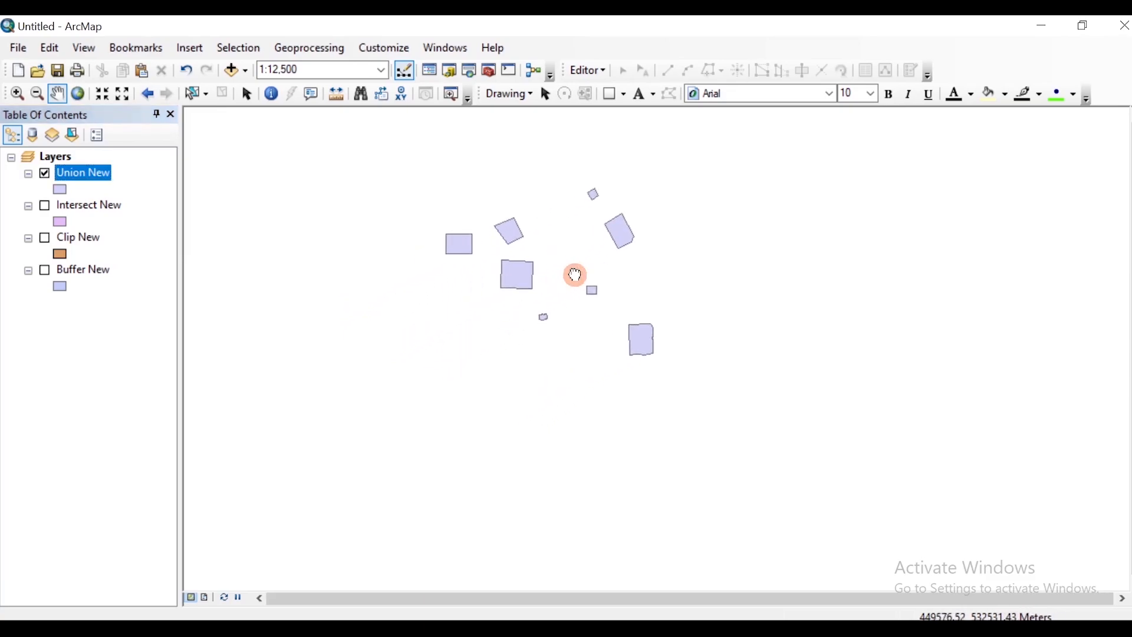
scroll(570, 283, "down", 9)
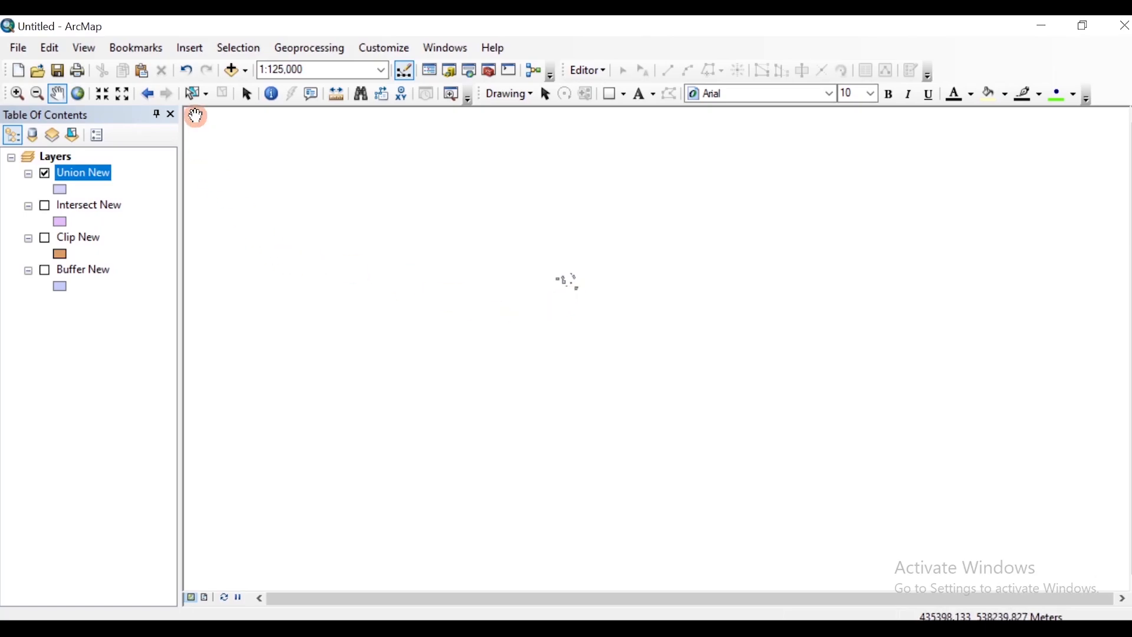
right_click(102, 184)
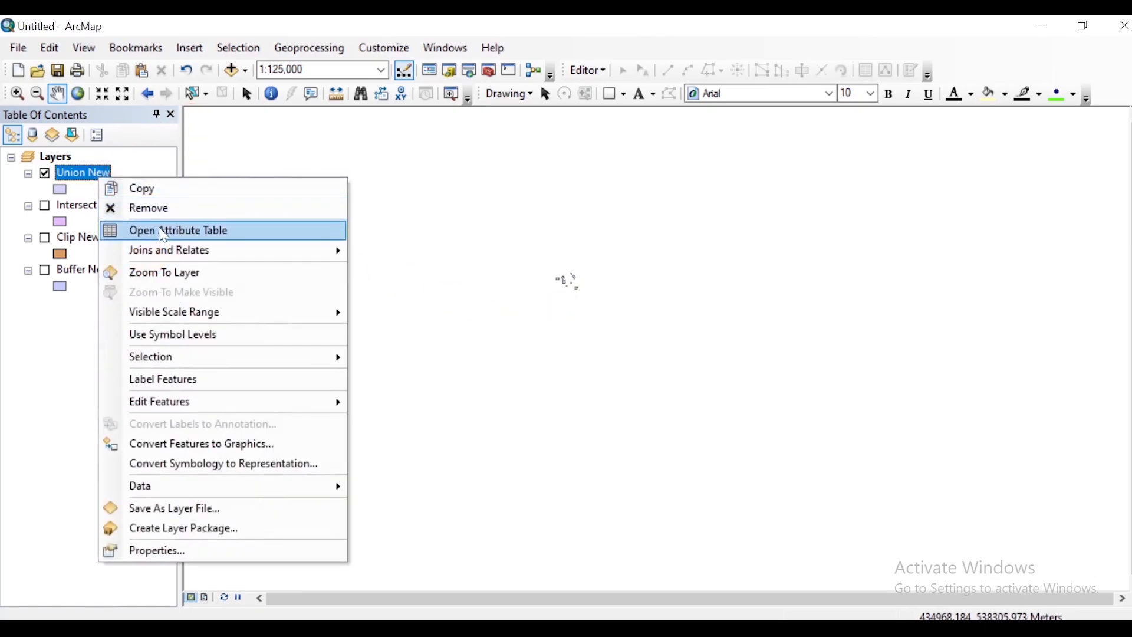
left_click(167, 273)
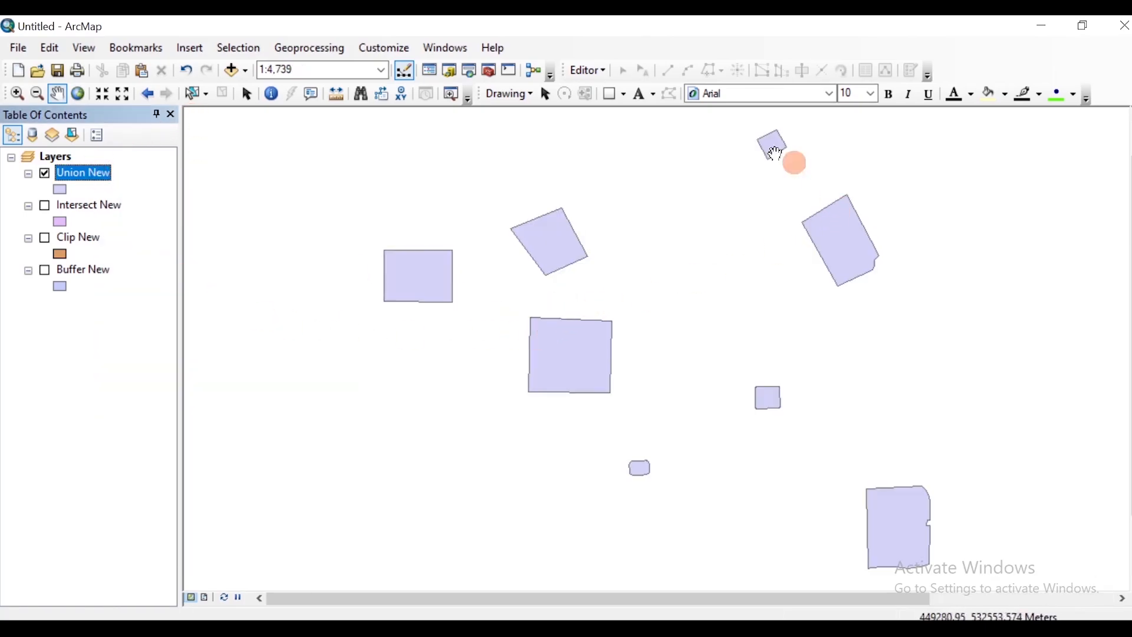